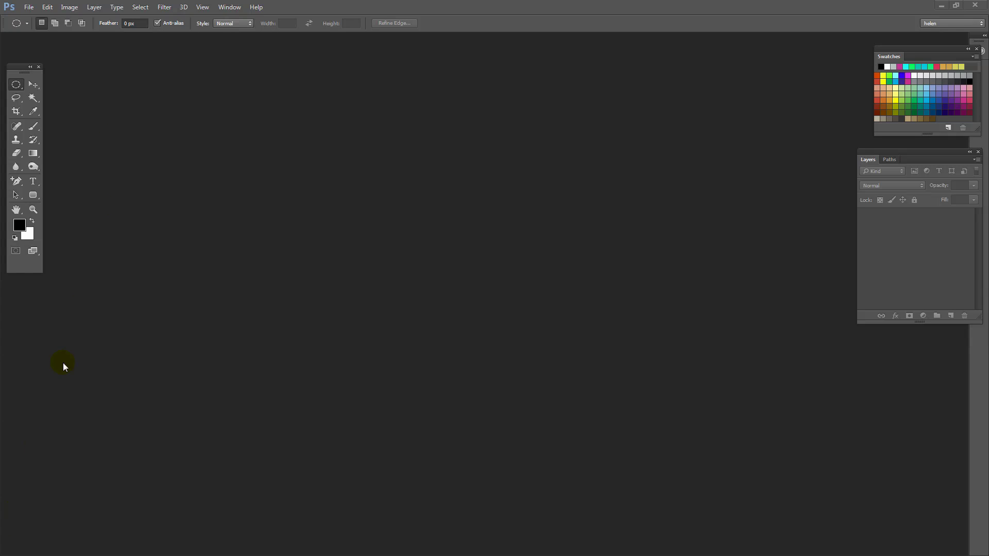
Start a new document with width and height of 100 pixels and a transparent background.
click(30, 8)
click(35, 21)
double_click(323, 235)
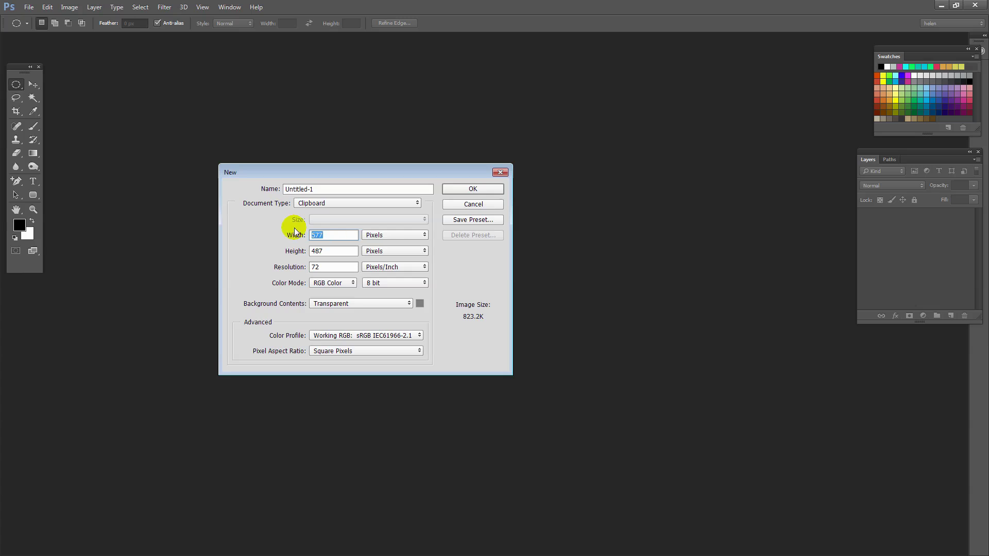
text(100)
key(Tab)
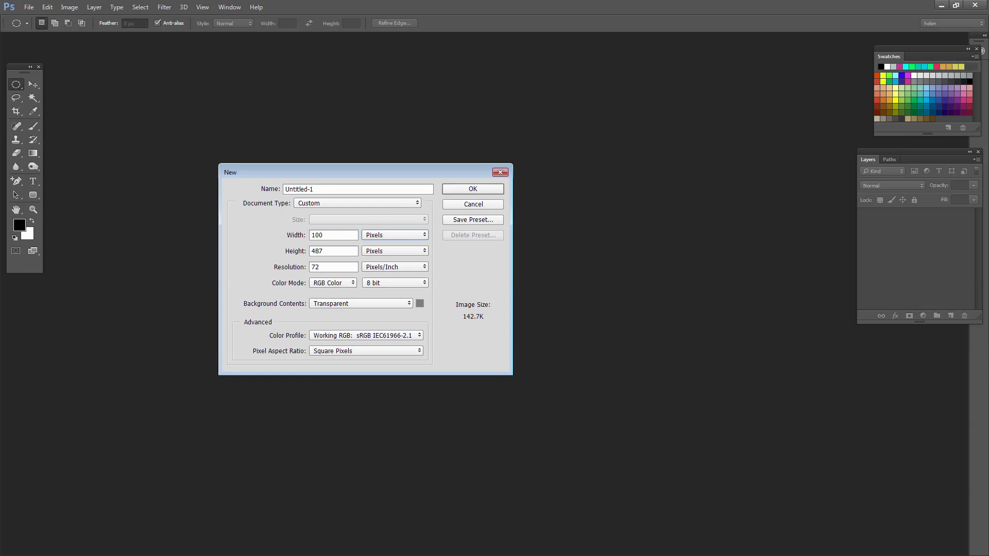
key(Tab)
text(100)
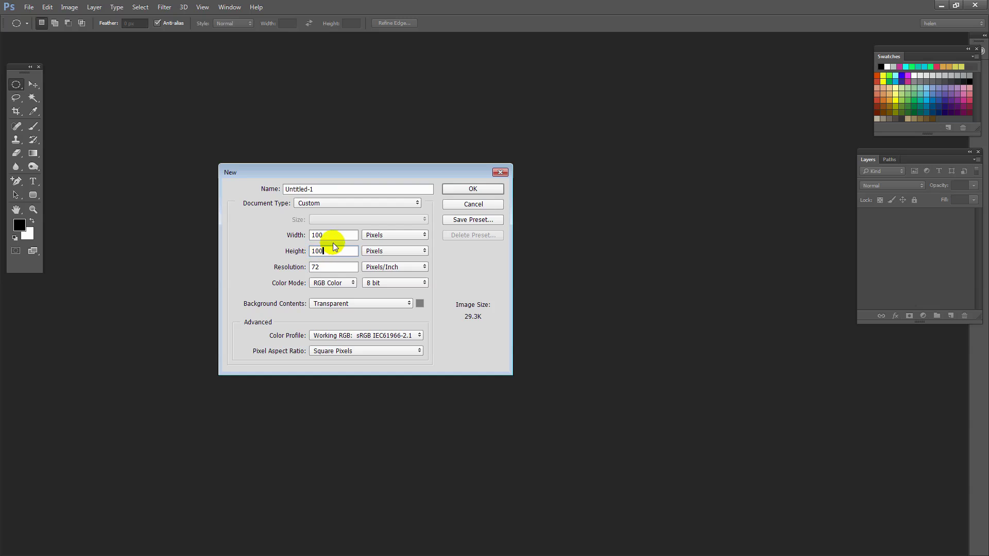
Create the 100 × 100 document and zoom the canvas to 500%.
click(462, 190)
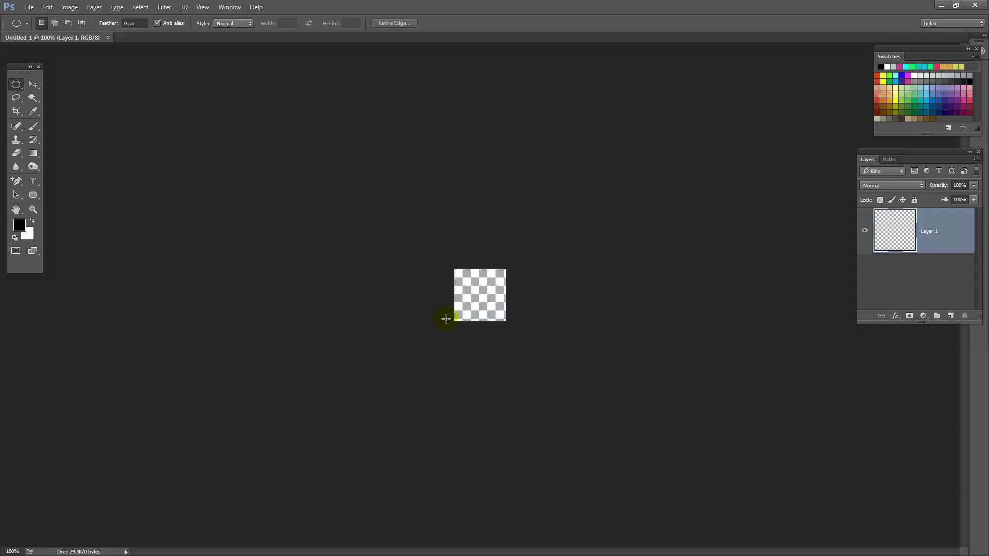
key(z)
drag(485, 298, 486, 317)
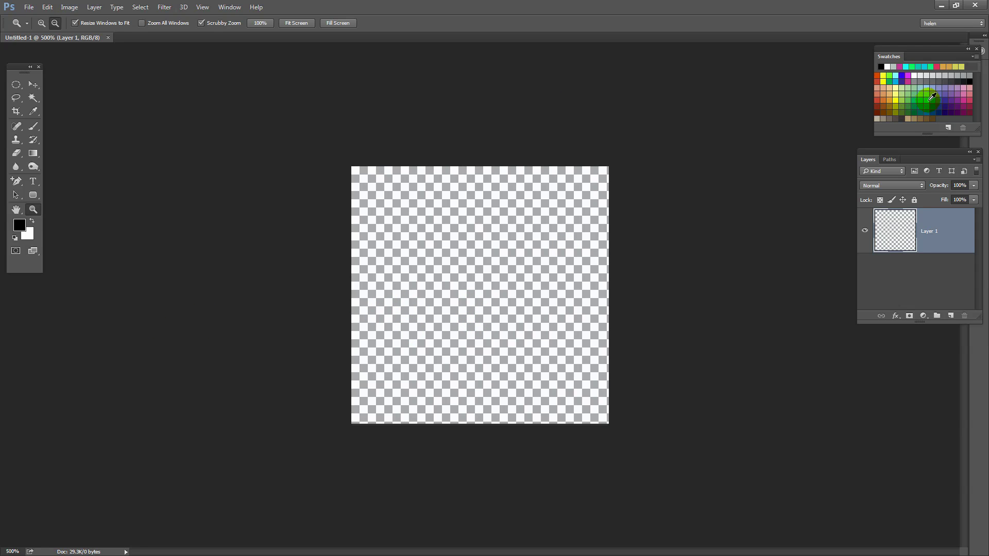
Fill Layer 1 with light blue and add an empty Layer 2 above it.
click(926, 97)
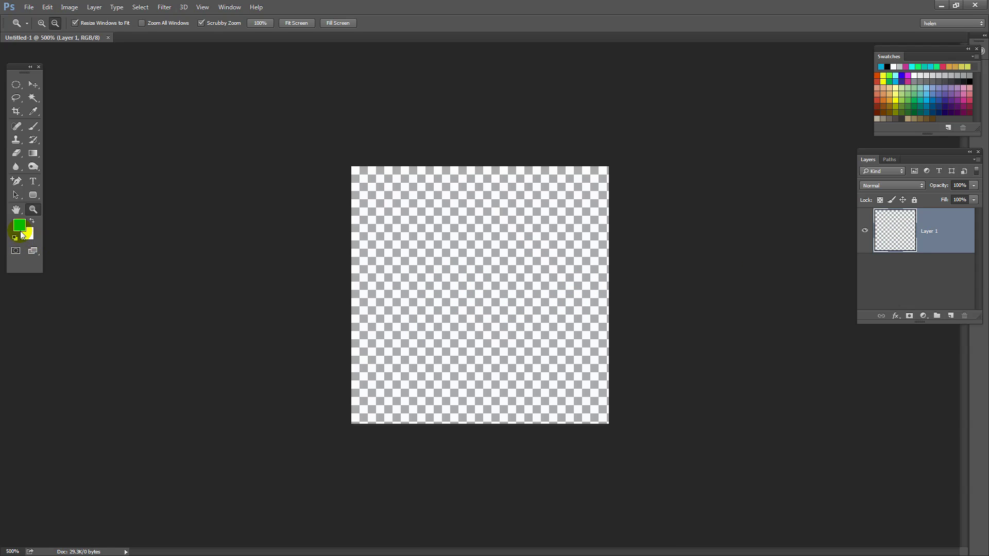
key(alt)
key(alt+BackSpace)
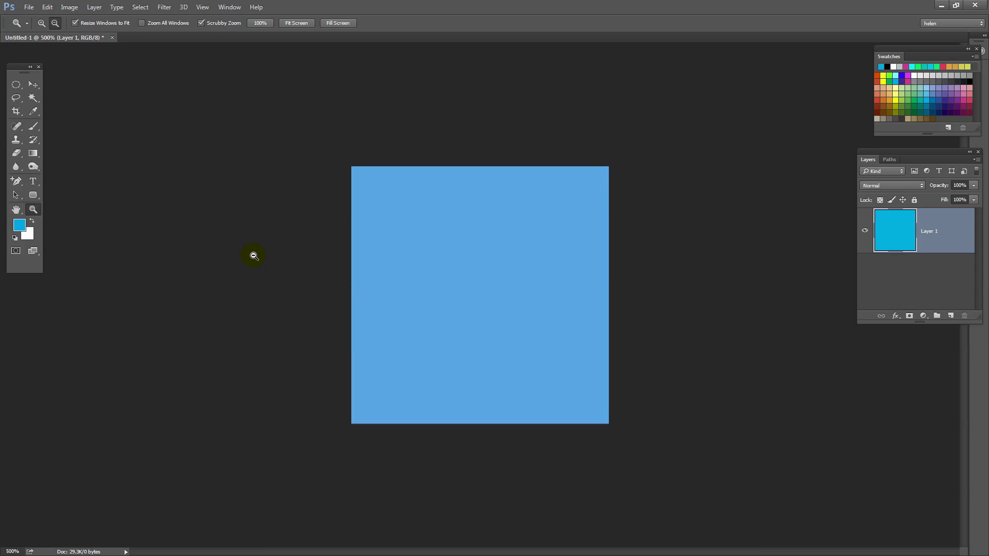
click(951, 315)
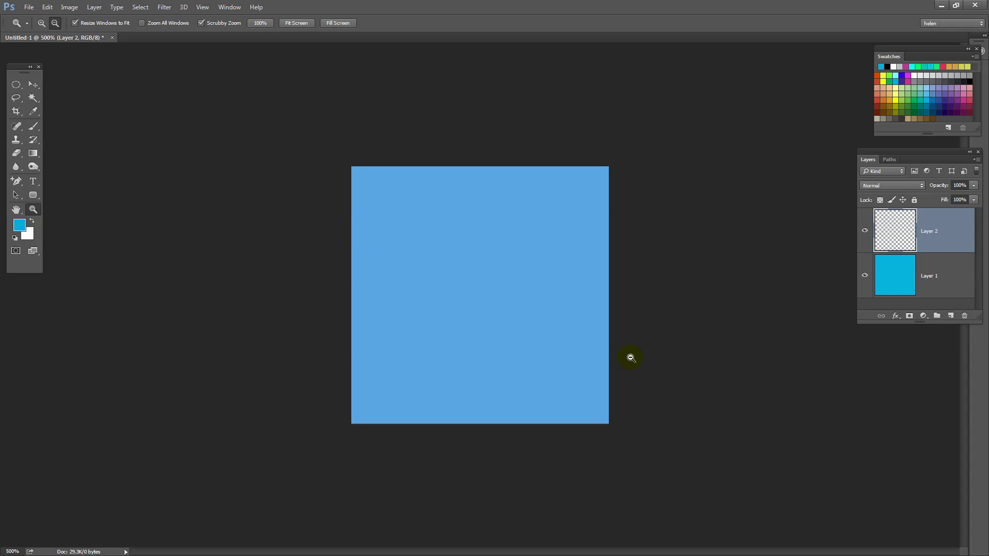
Add a horizontal guide at 50%.
click(201, 7)
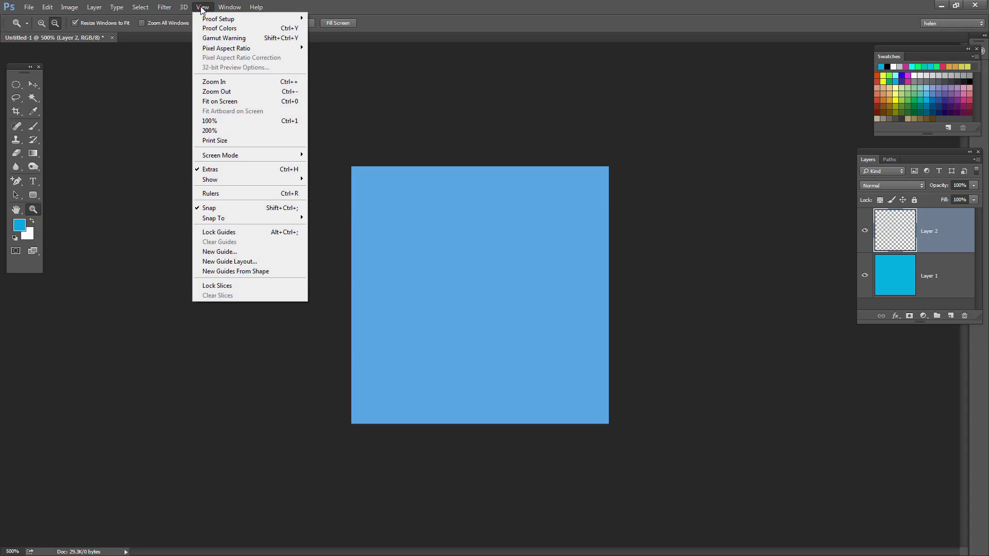
click(229, 252)
drag(474, 214, 493, 220)
text(50)
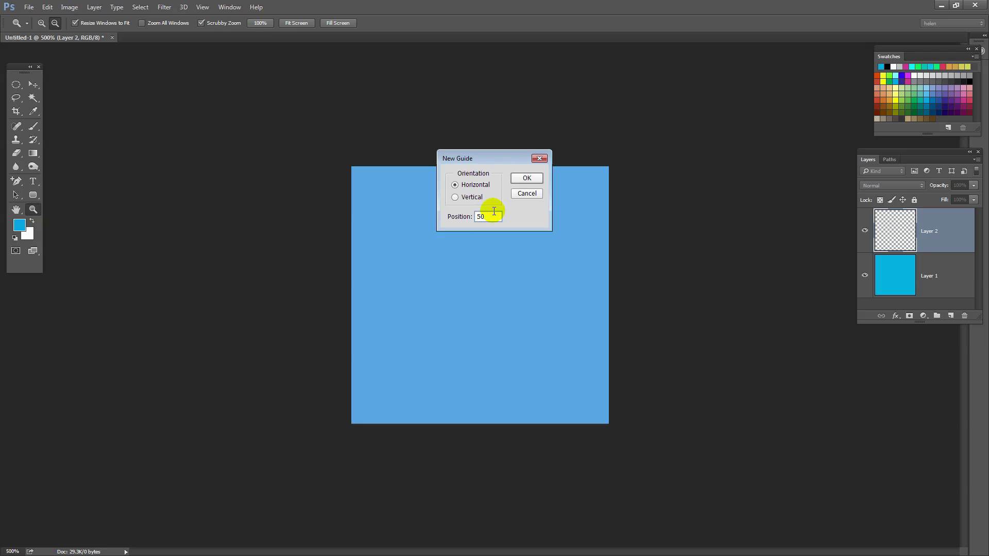
text(%)
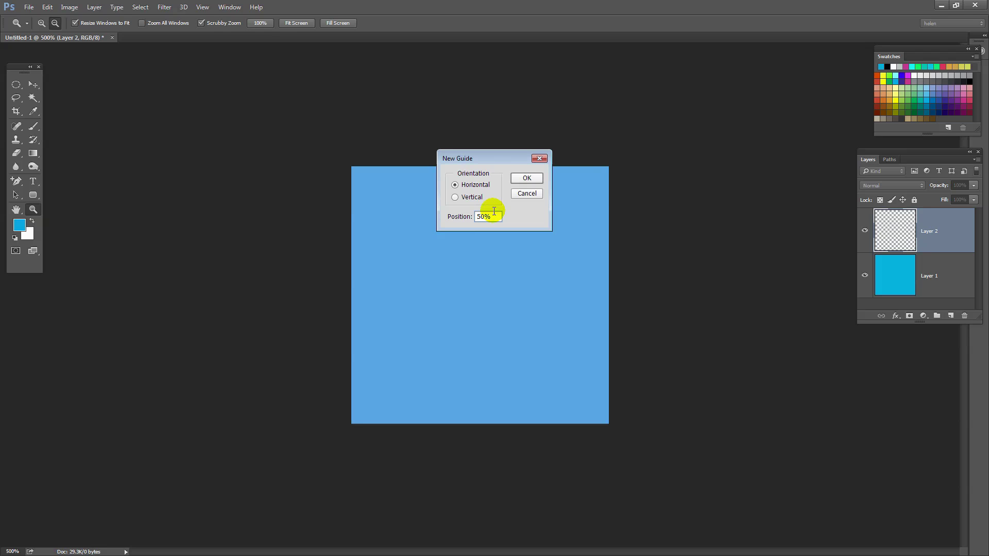
click(527, 178)
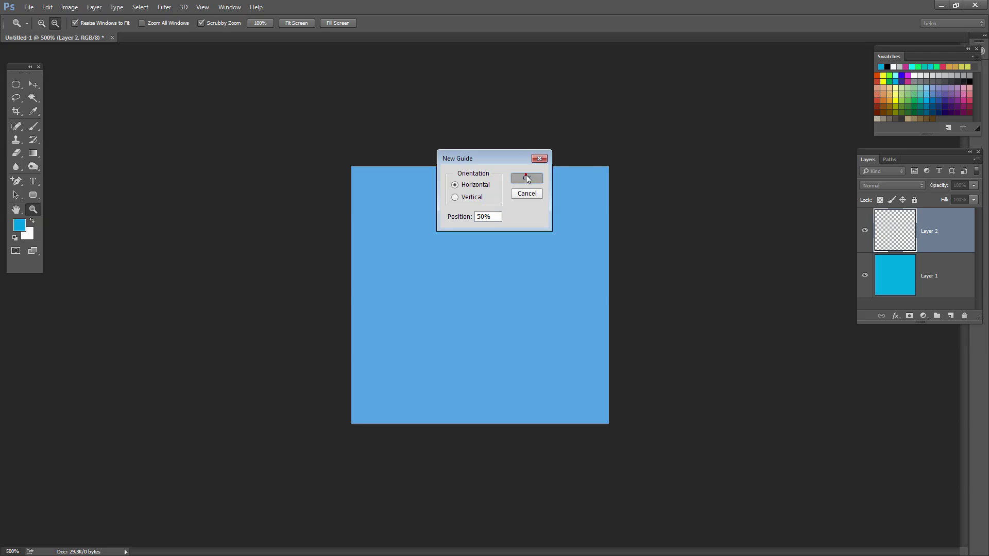
Add a vertical guide at 50%.
click(202, 10)
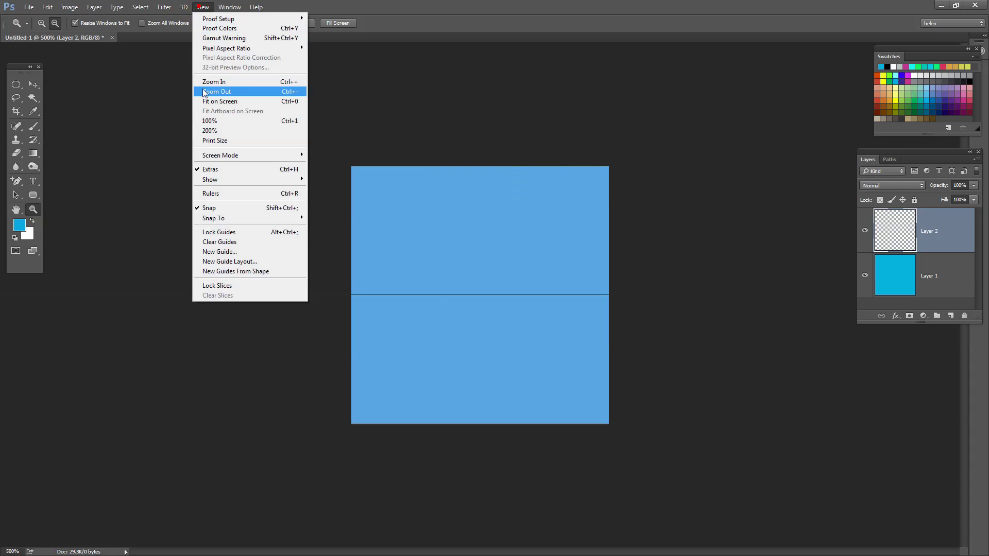
click(209, 252)
click(470, 198)
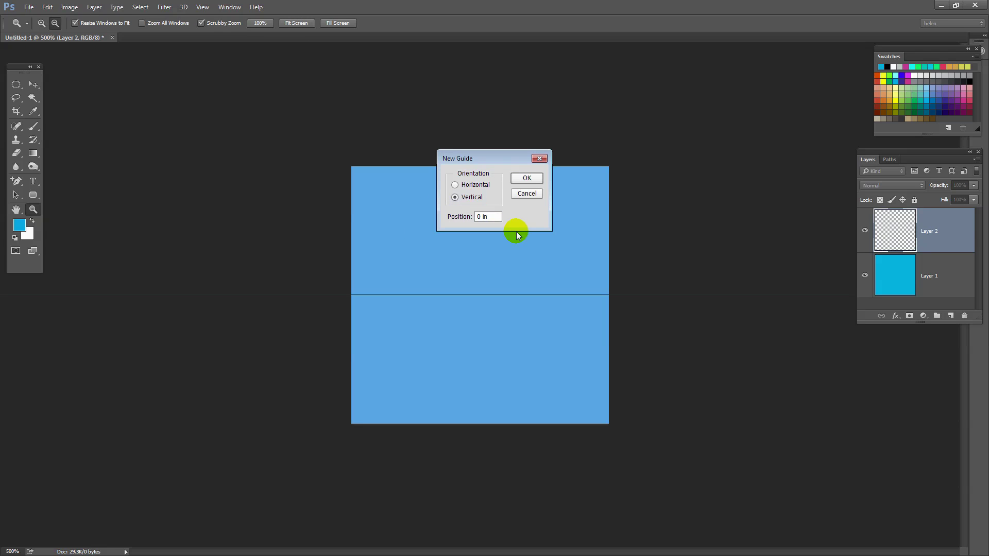
drag(477, 216, 500, 217)
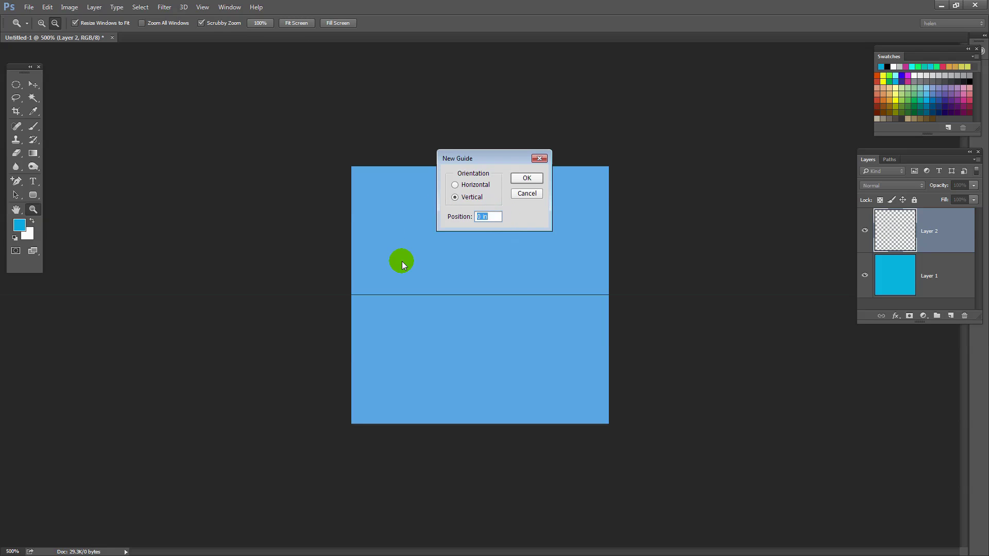
text(50%)
click(527, 178)
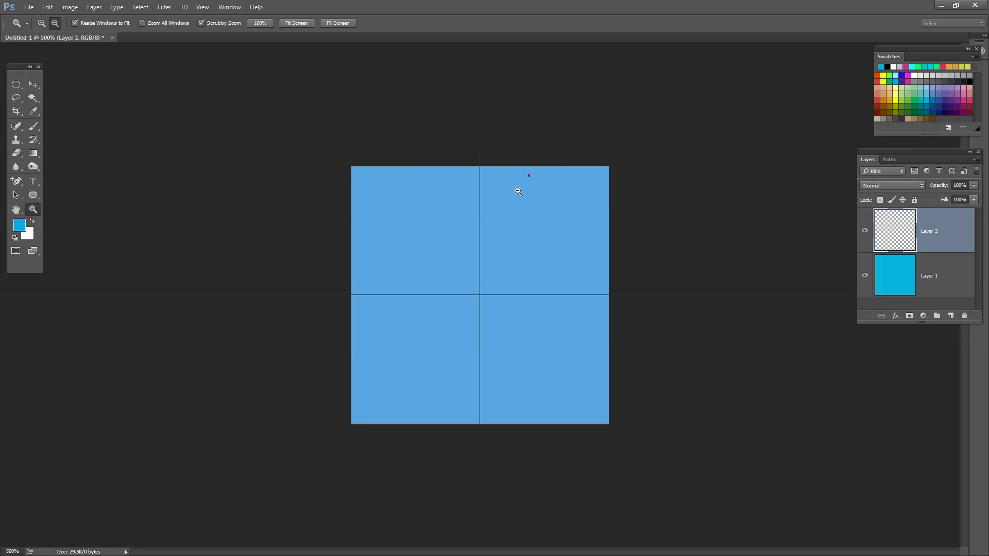
Draw a small circular elliptical-marquee selection centred on the guide crossing.
key(m)
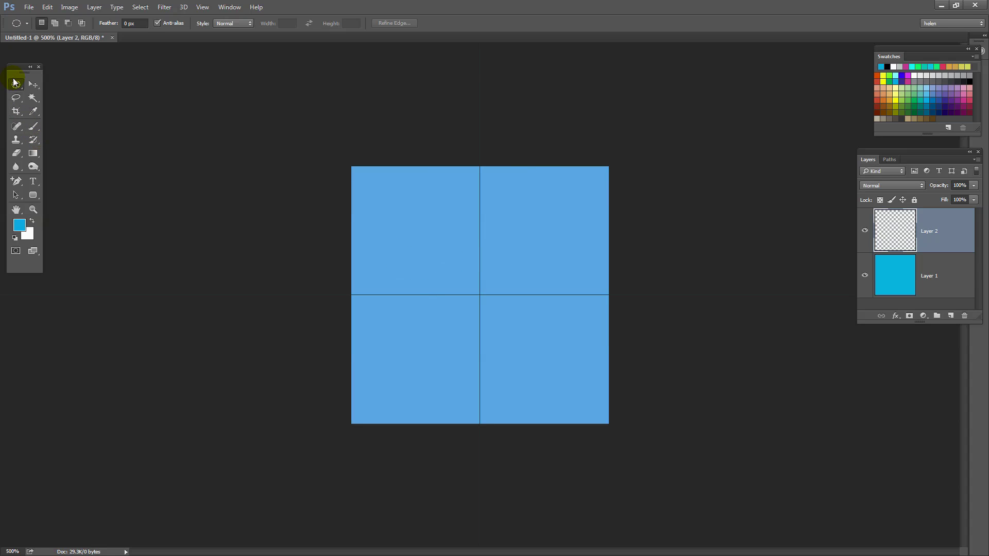
click(16, 86)
click(54, 92)
drag(479, 294, 427, 242)
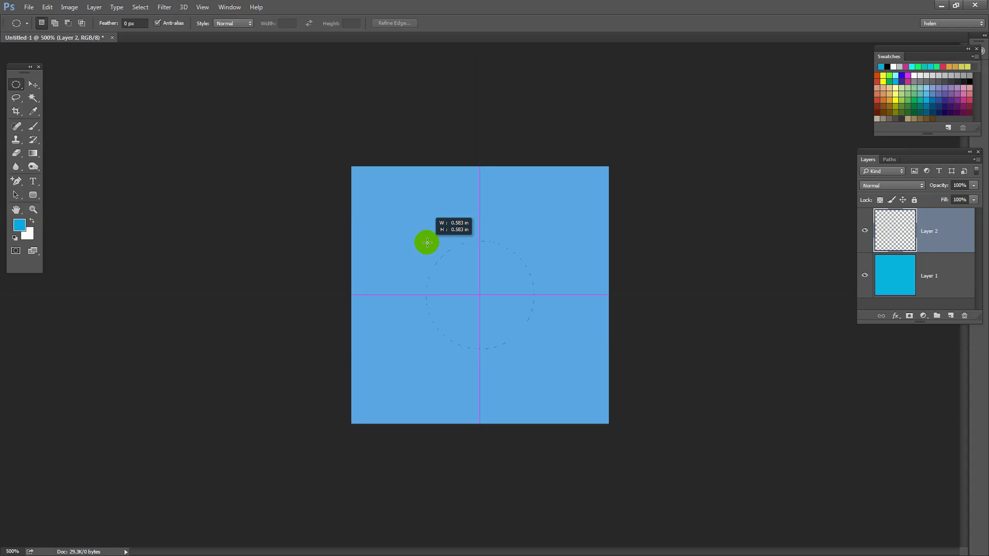
drag(427, 243, 446, 273)
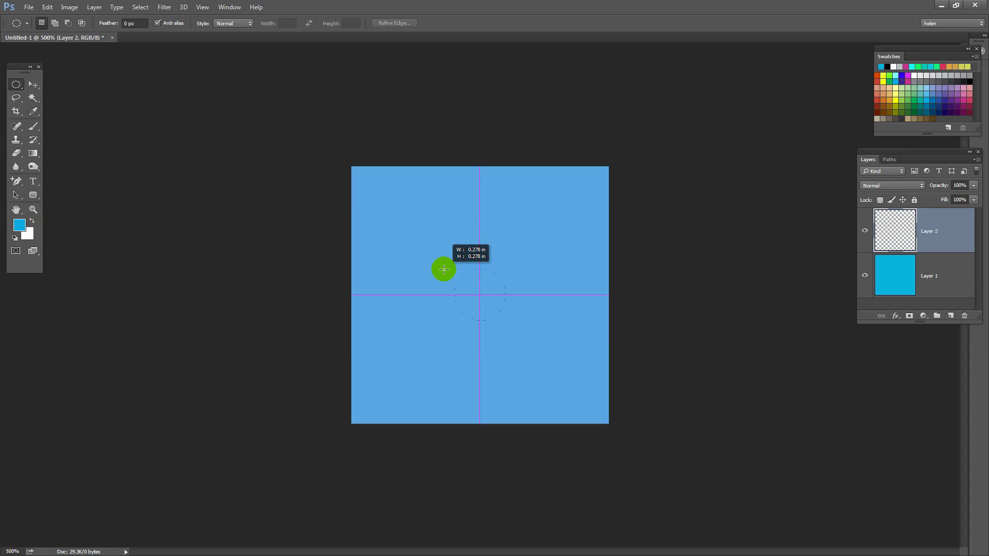
drag(444, 269, 444, 269)
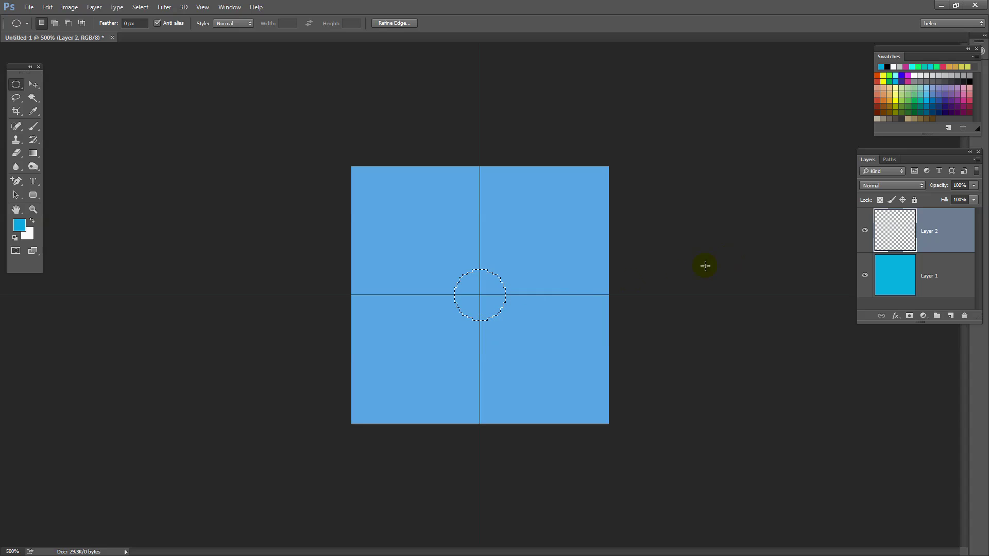
Fill the circle with white, deselect, and duplicate Layer 2 as Layer 2 copy.
click(905, 227)
click(28, 236)
key(ctrl+BackSpace)
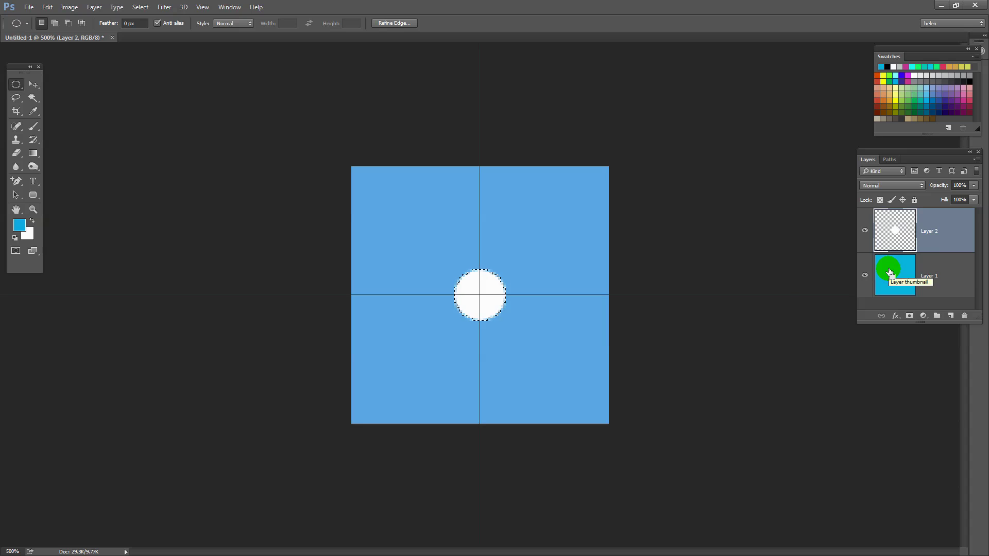
key(ctrl+d)
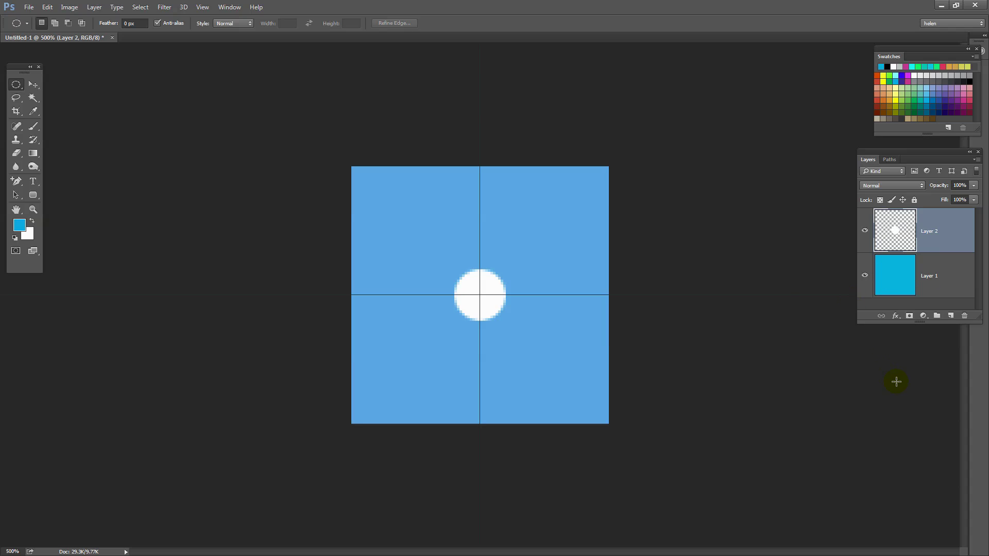
click(515, 272)
click(453, 342)
drag(944, 223, 951, 316)
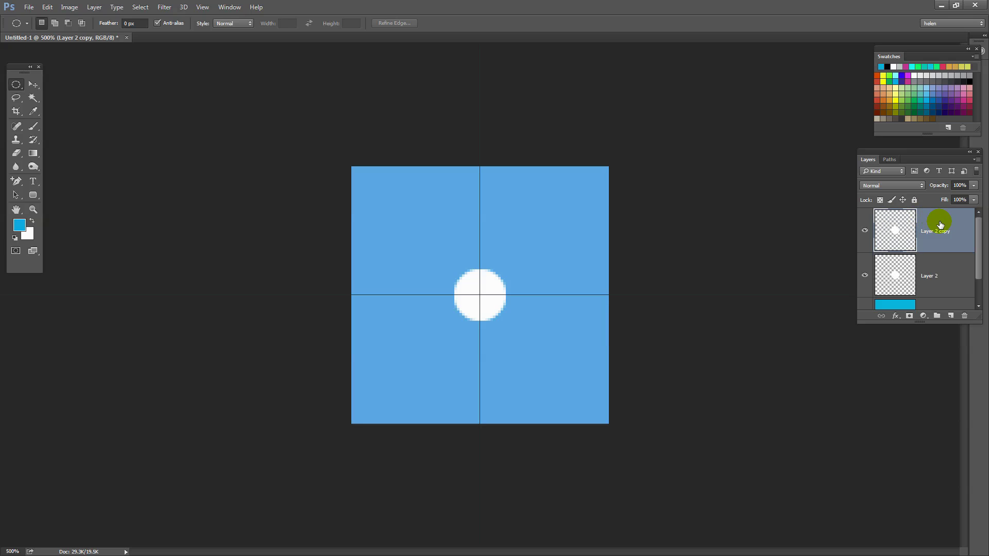
Apply Filter > Other > Offset to Layer 2 copy: Horizontal 50, Vertical 50, Wrap Around.
click(168, 11)
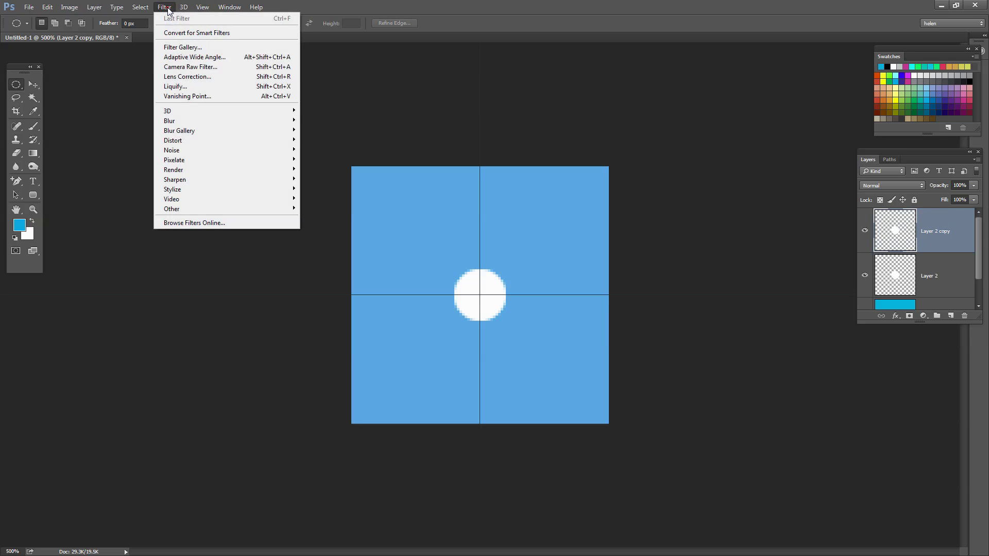
mouse_move(199, 207)
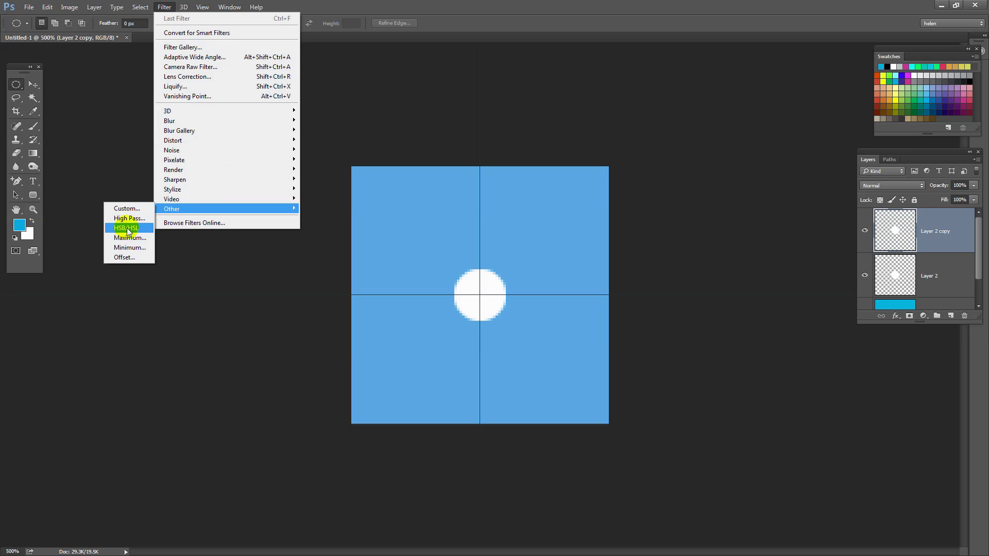
click(124, 257)
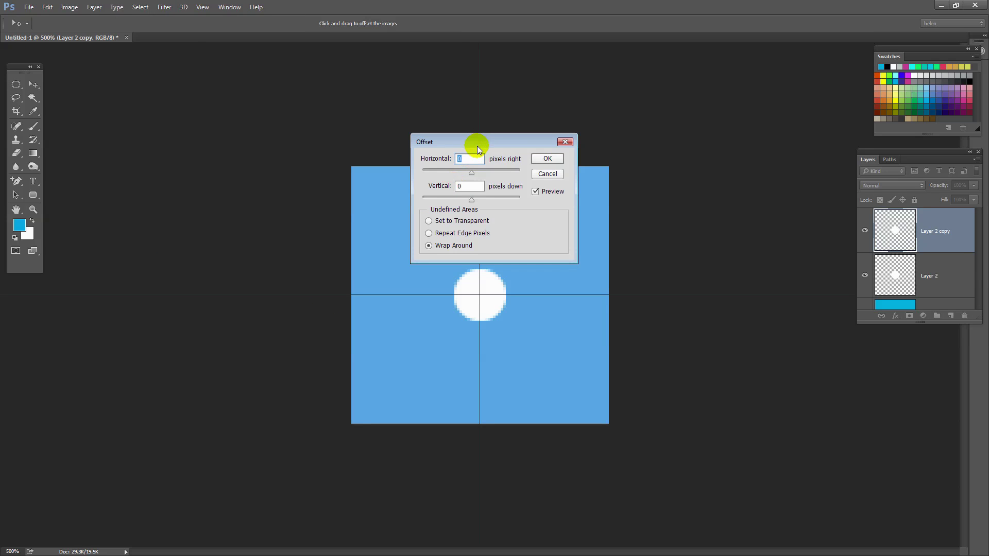
drag(477, 149, 173, 364)
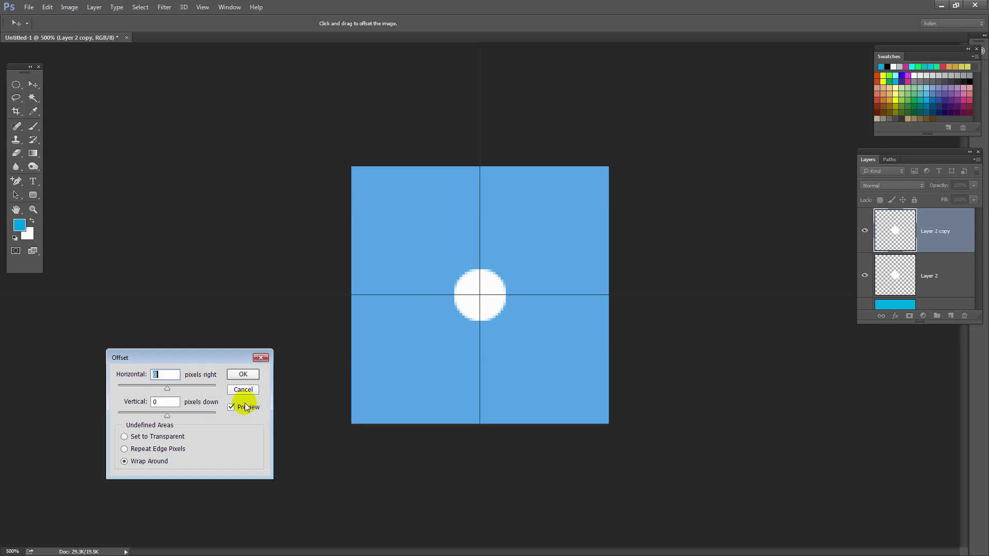
text(50)
double_click(161, 401)
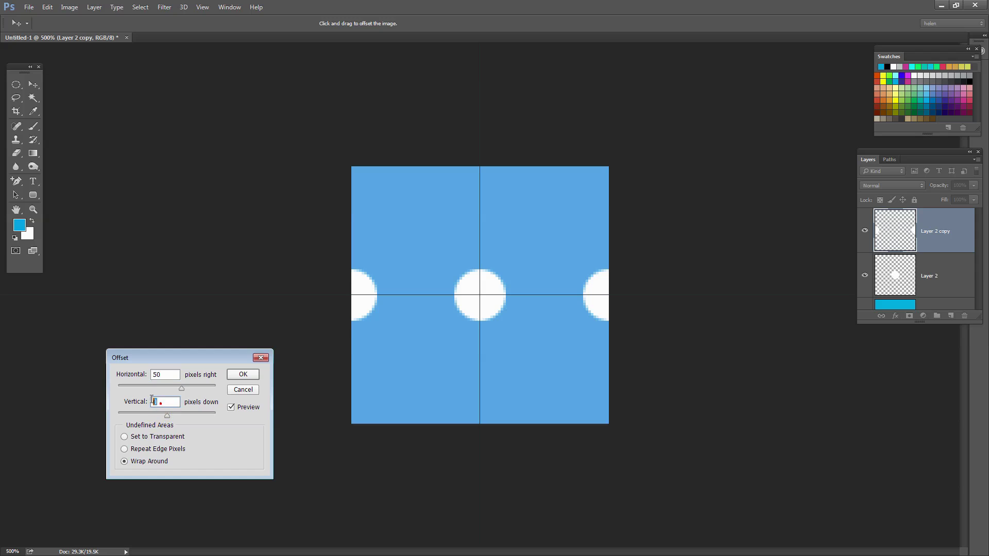
text(50)
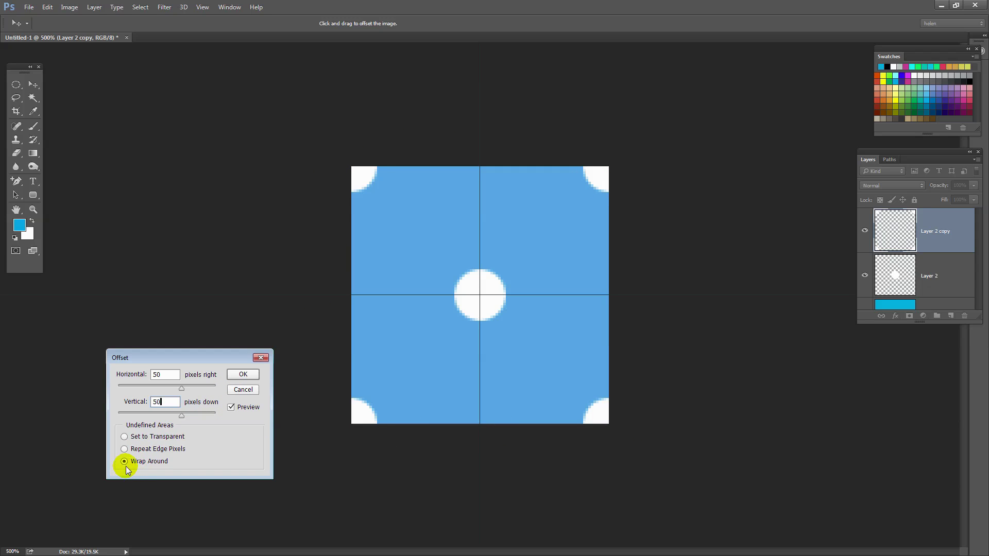
click(245, 378)
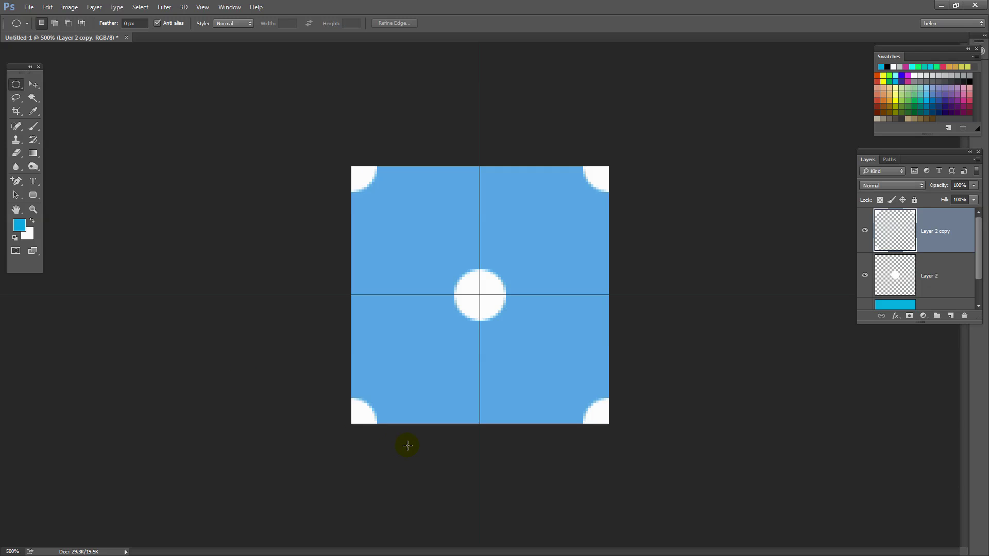
Clear both guides and hide the blue Layer 1.
click(201, 9)
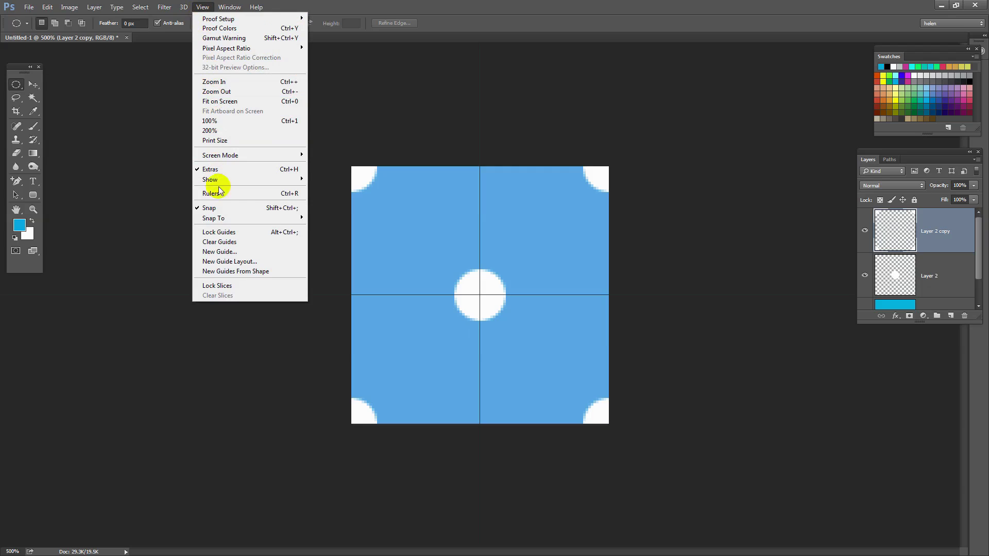
click(222, 242)
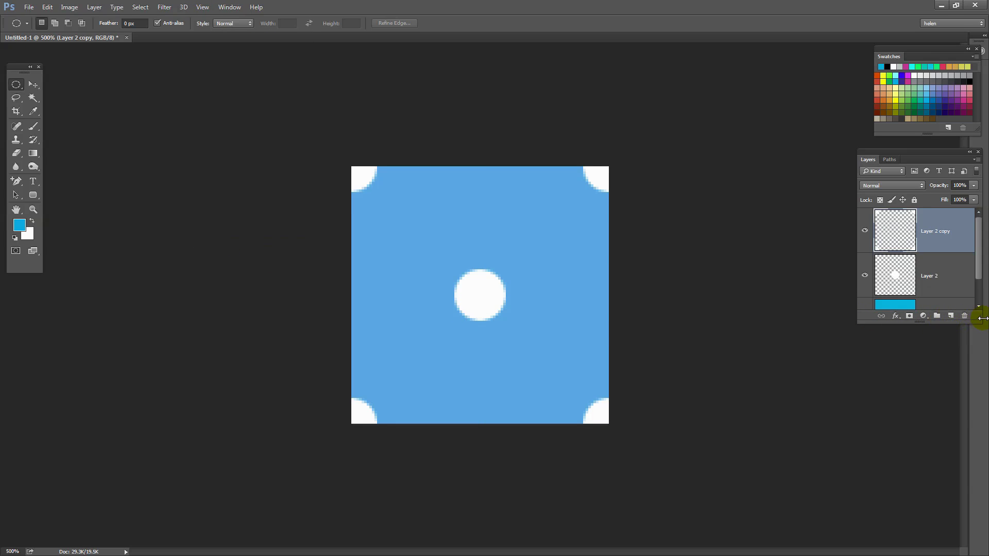
drag(978, 319, 978, 387)
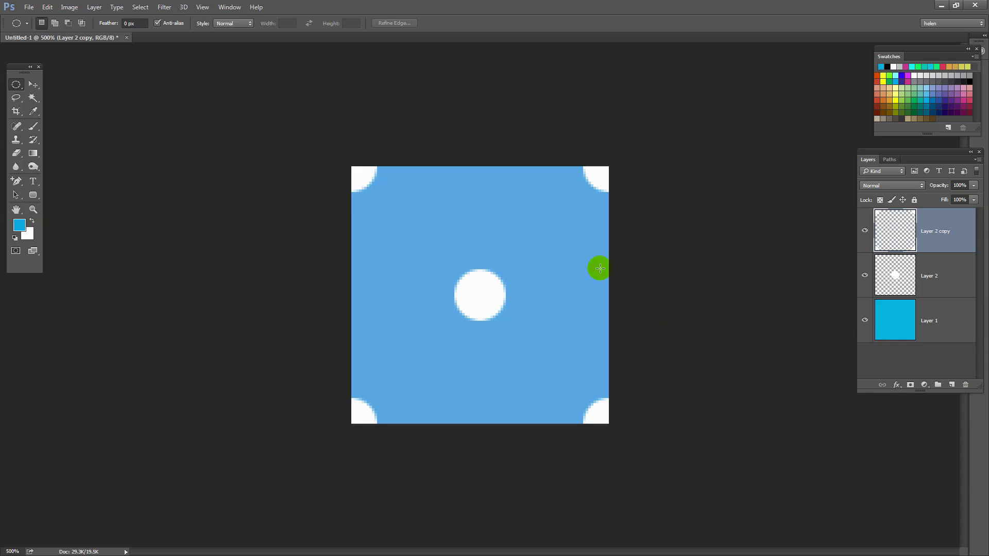
click(479, 308)
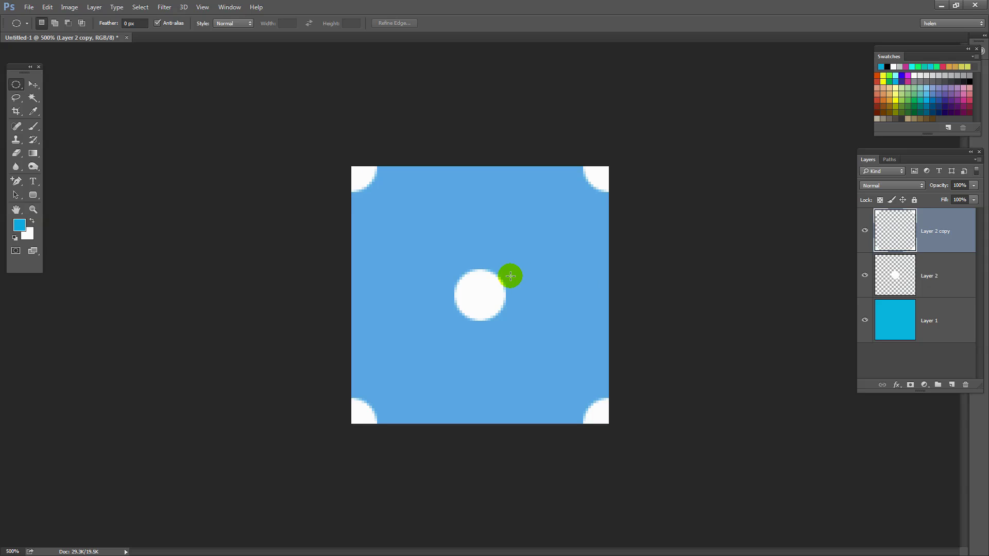
click(865, 321)
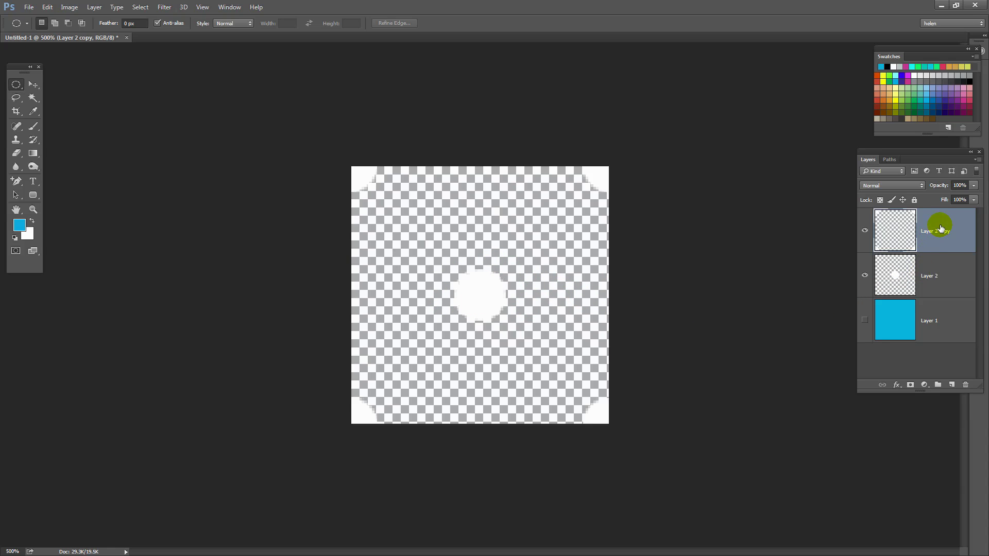
Select Layer 2 with Layer 2 copy and define them as the pattern 'Polka dot'.
shift+click(944, 269)
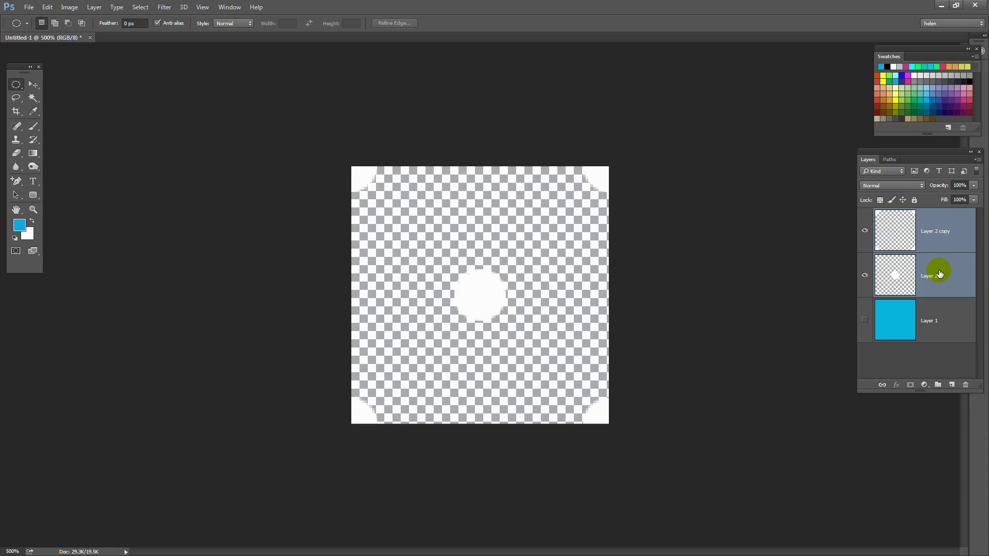
click(48, 7)
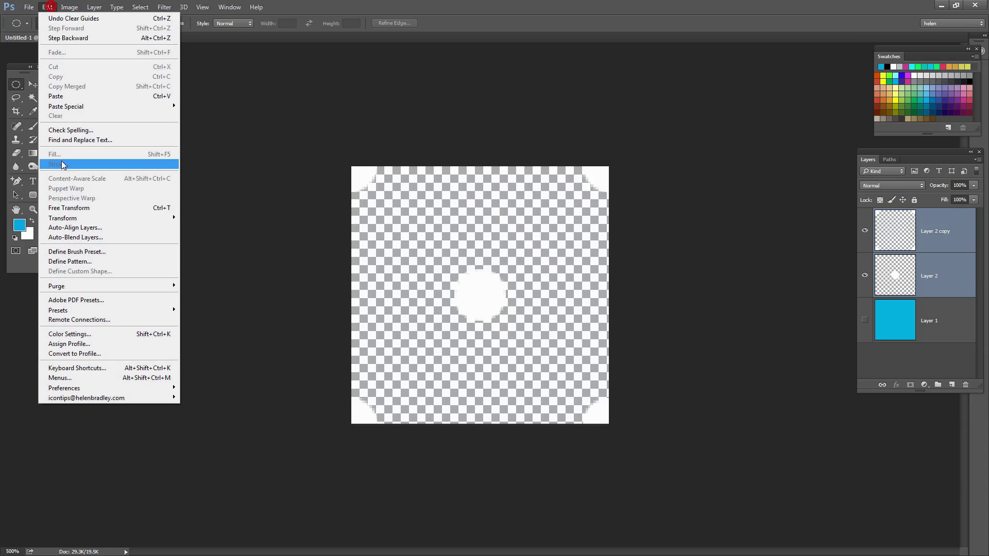
click(73, 261)
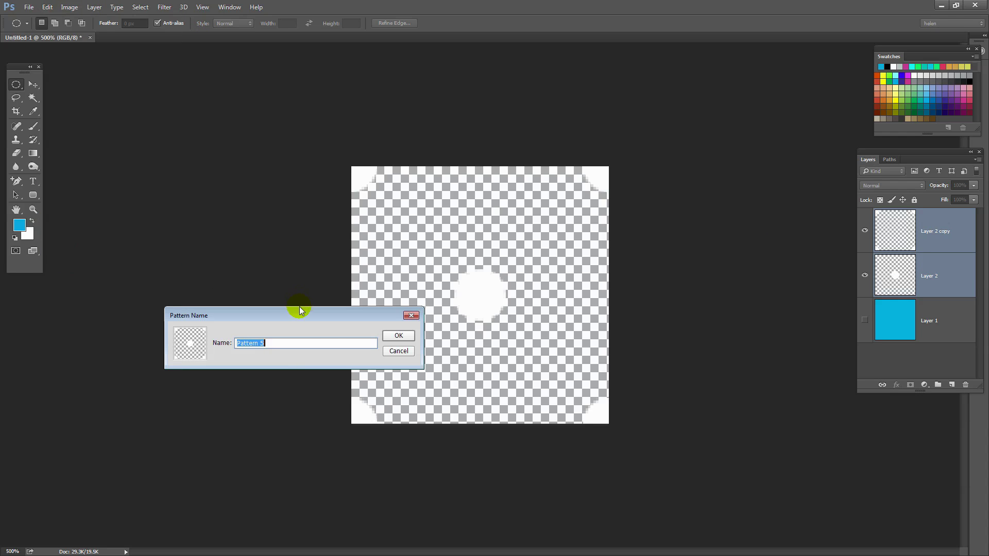
text(Polka dot)
click(398, 336)
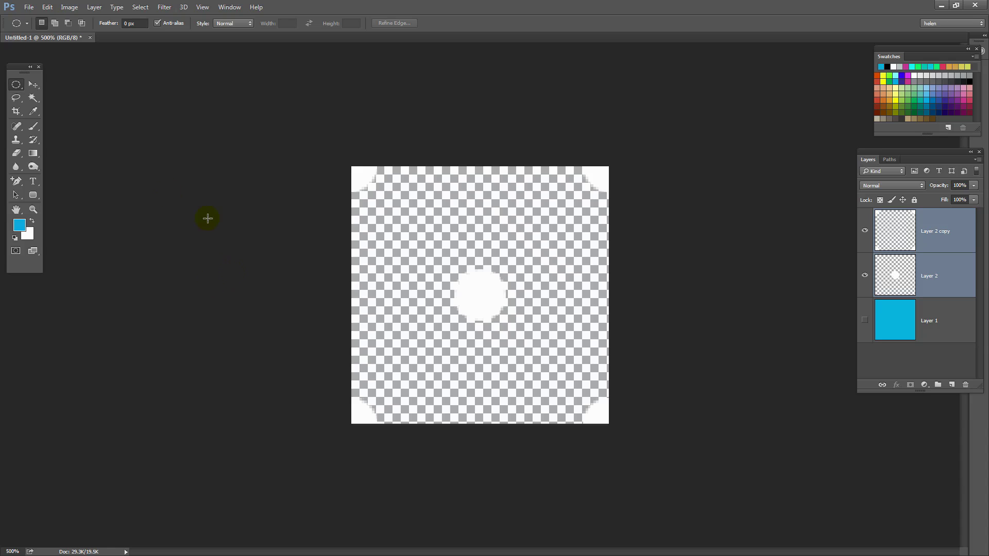
Close the tile without saving and create a transparent 1500 × 1500 pixel document.
click(89, 38)
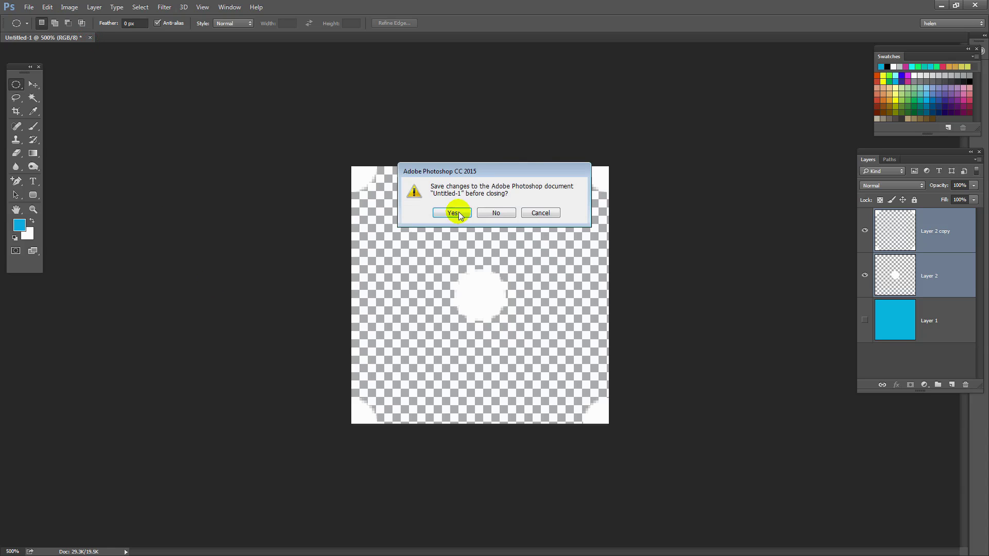
click(492, 212)
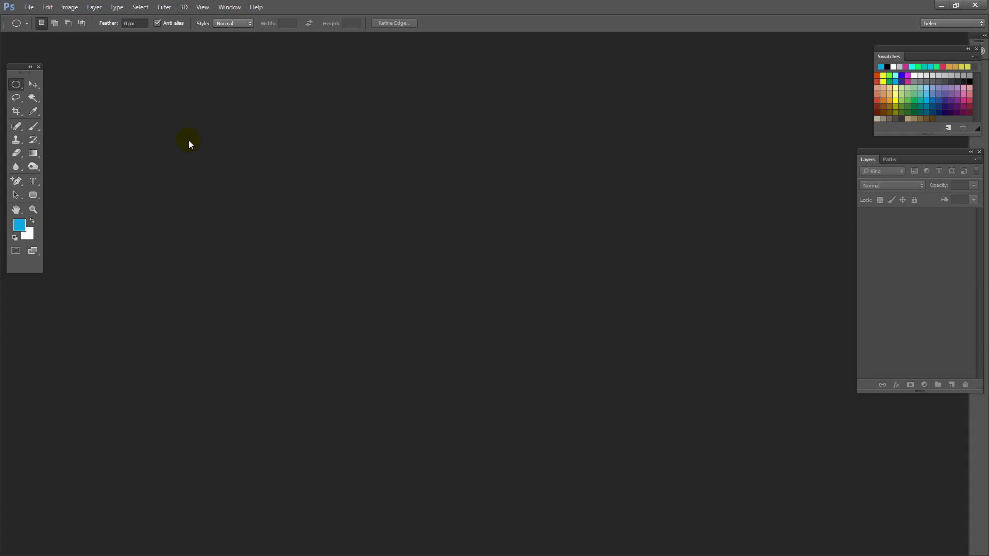
click(29, 7)
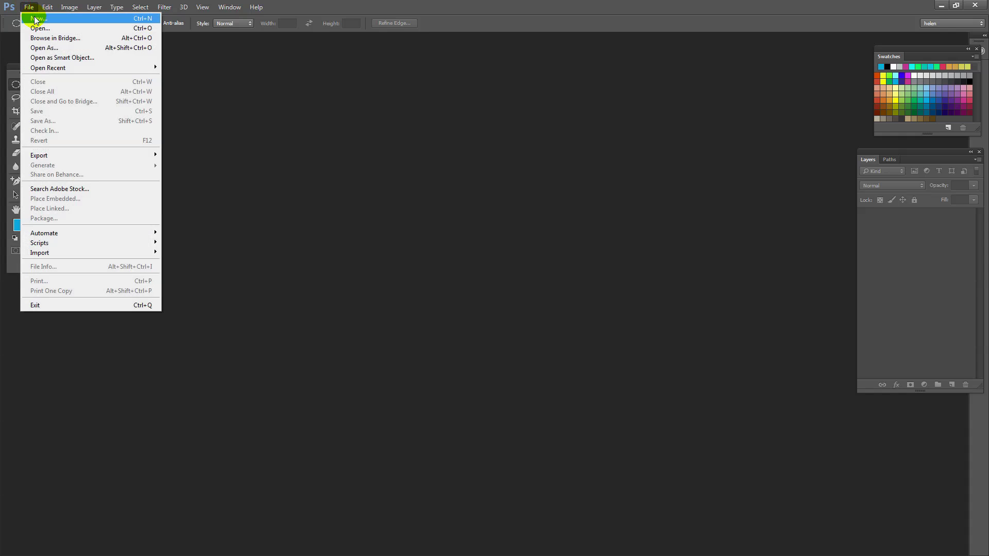
click(37, 19)
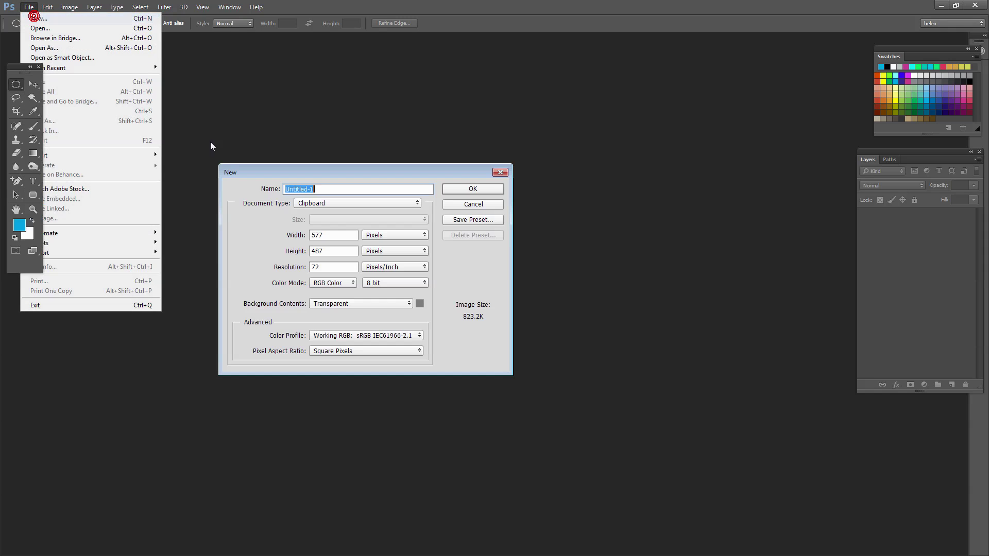
click(335, 235)
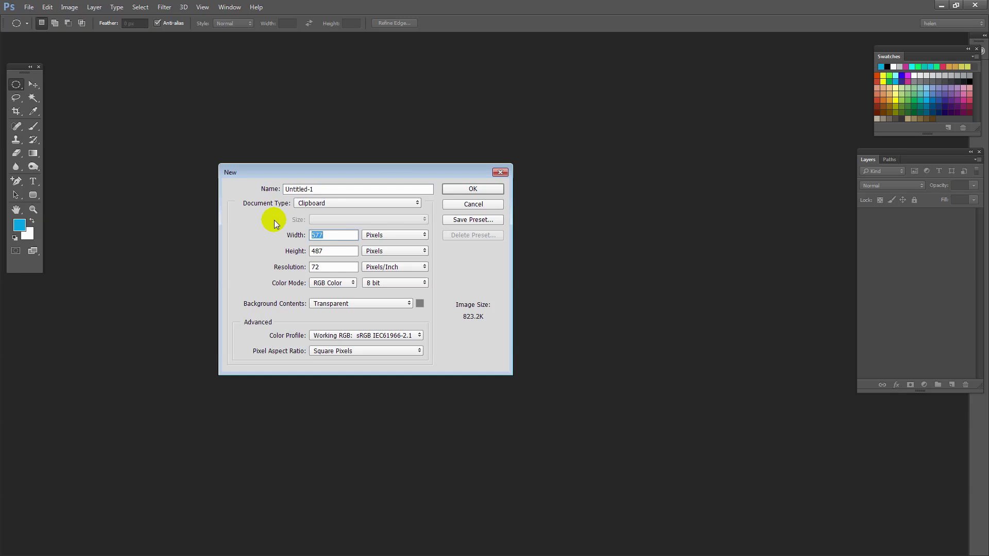
text(1500)
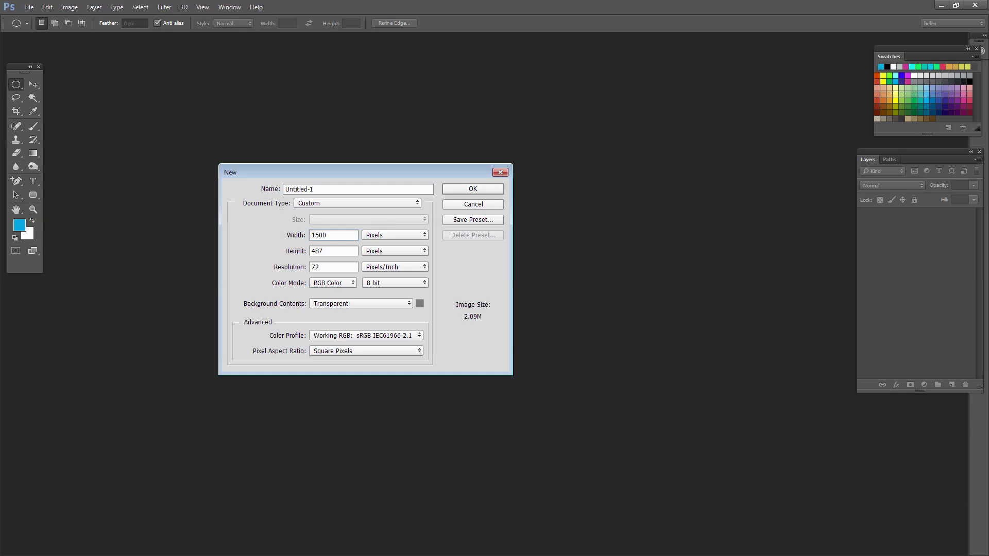
key(Tab)
click(464, 189)
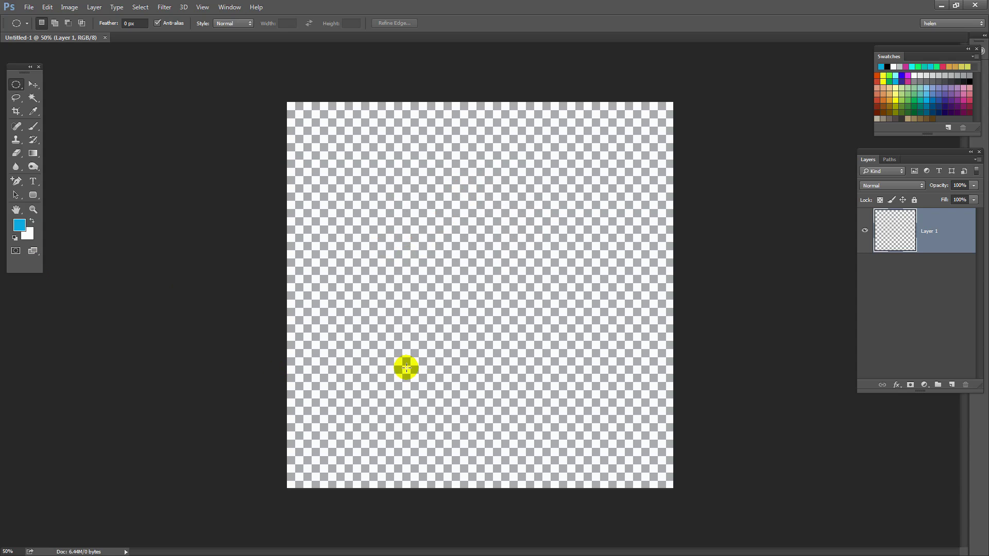
Fill Layer 1 with pink, then add and select a new empty Layer 2.
click(969, 89)
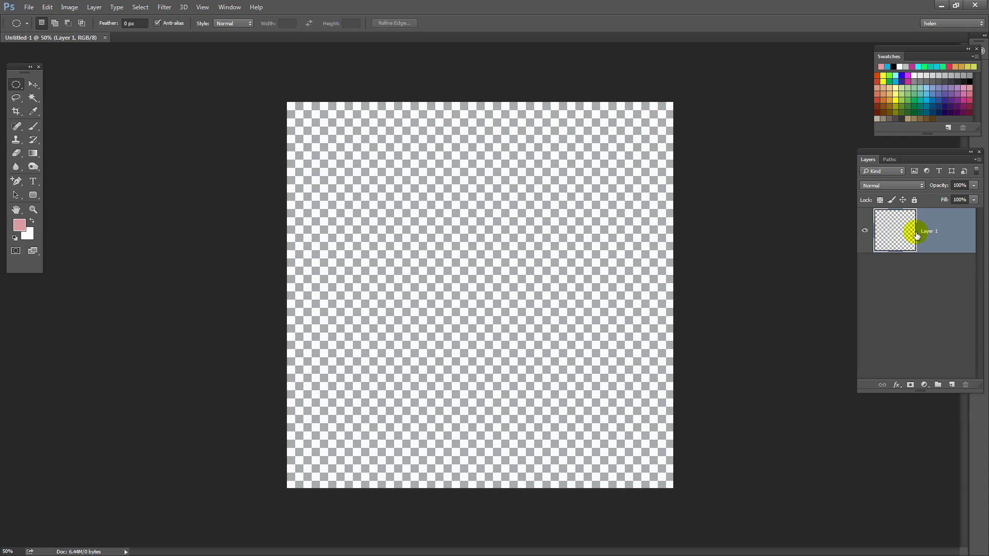
key(alt+BackSpace)
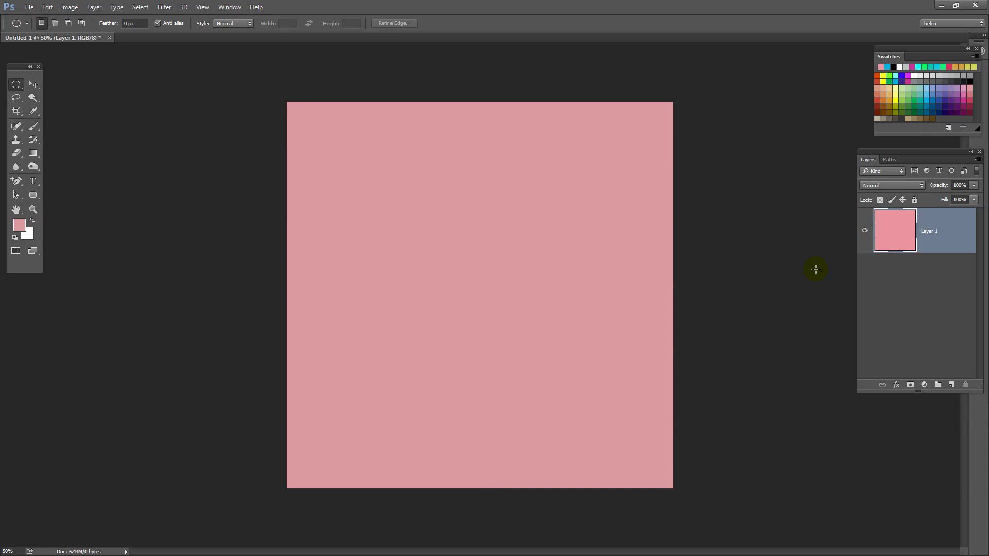
click(951, 385)
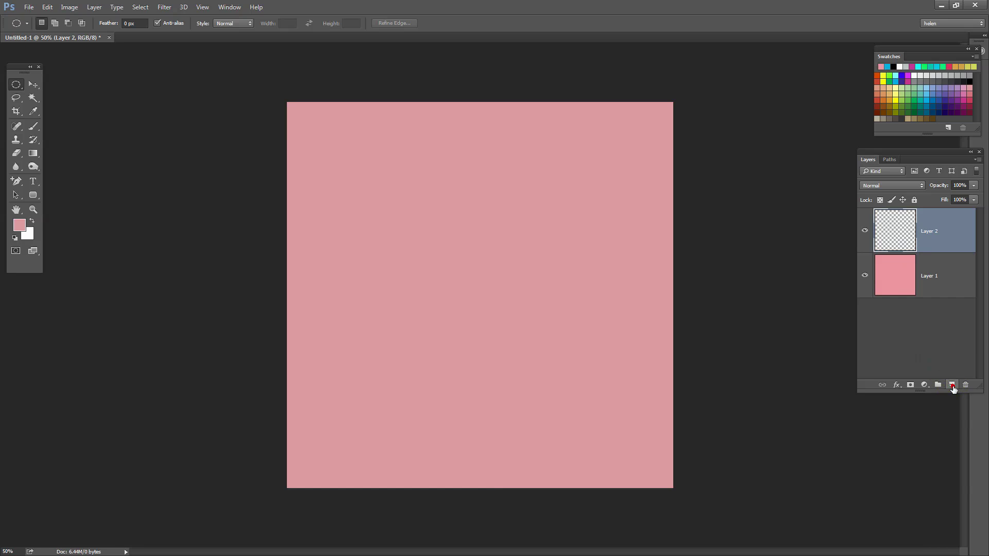
click(904, 241)
In Edit > Fill for Layer 2, set Contents to Pattern.
click(47, 8)
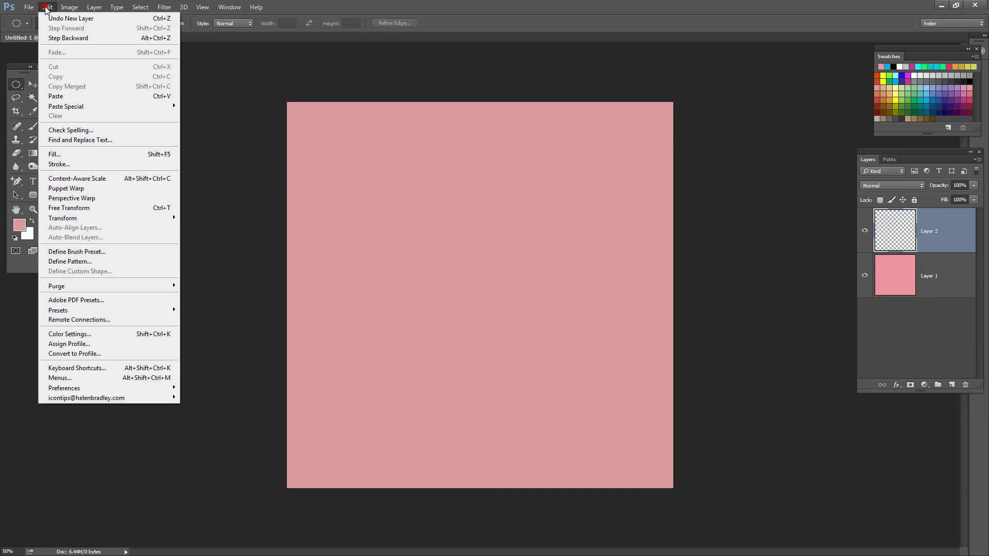
click(67, 151)
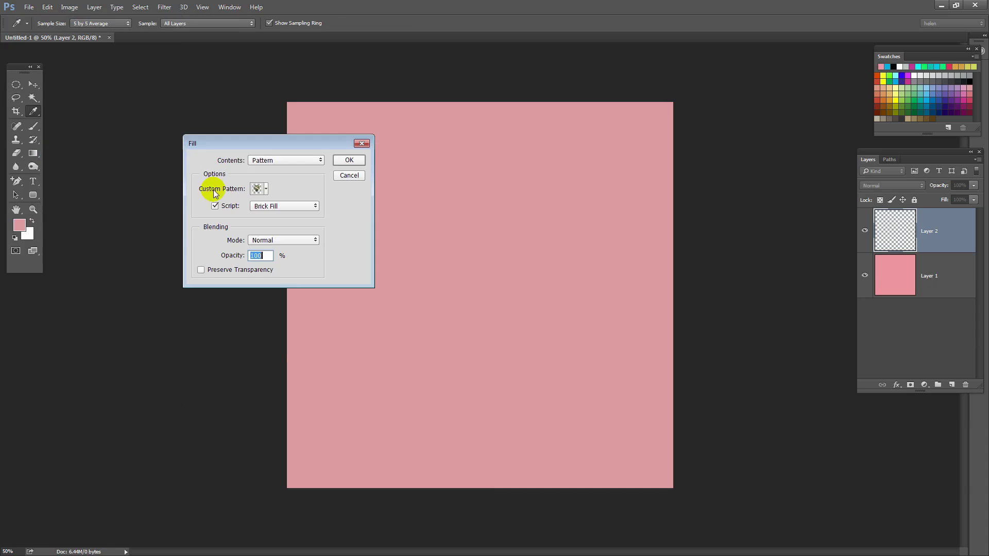
click(261, 160)
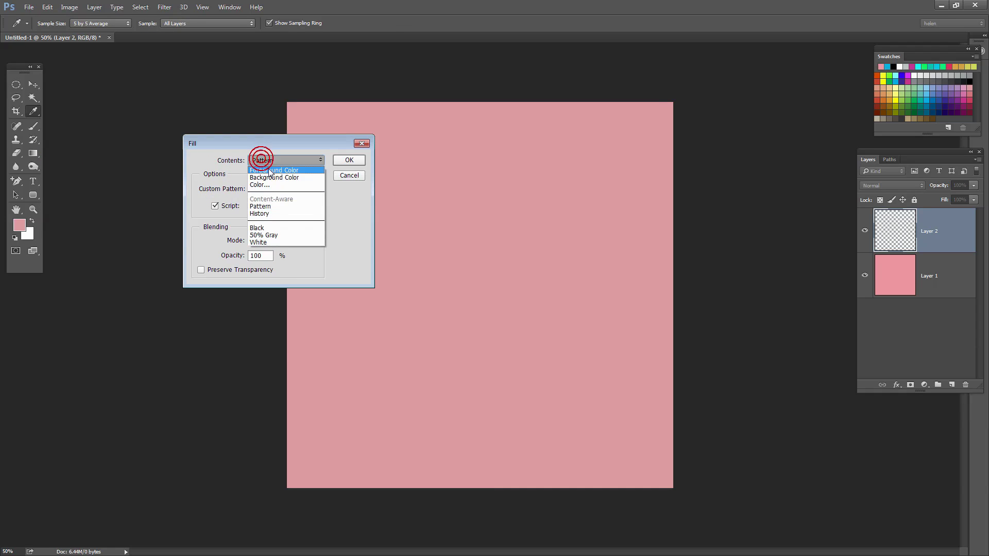
click(271, 209)
click(272, 206)
click(266, 197)
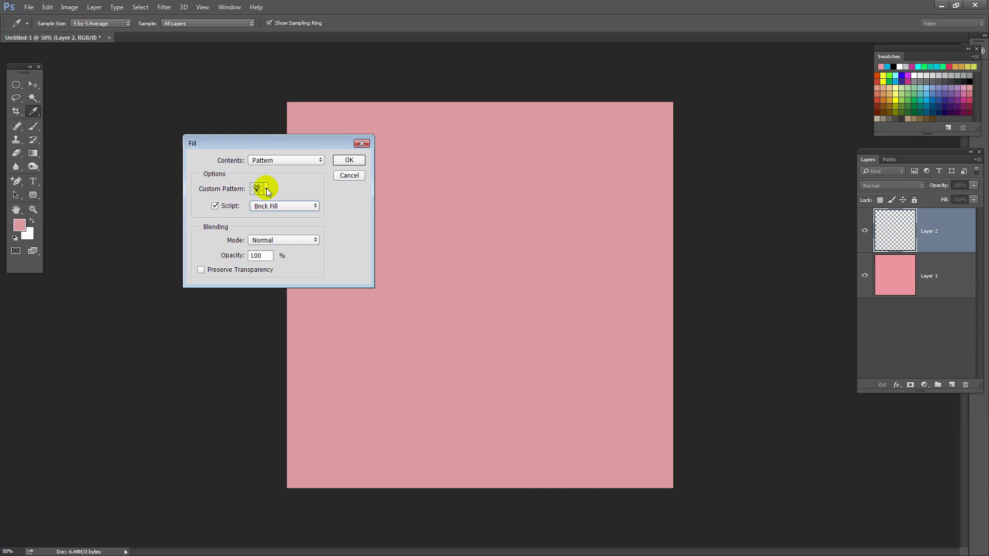
Choose the newest dot pattern, turn off Script, and apply the fill.
click(267, 189)
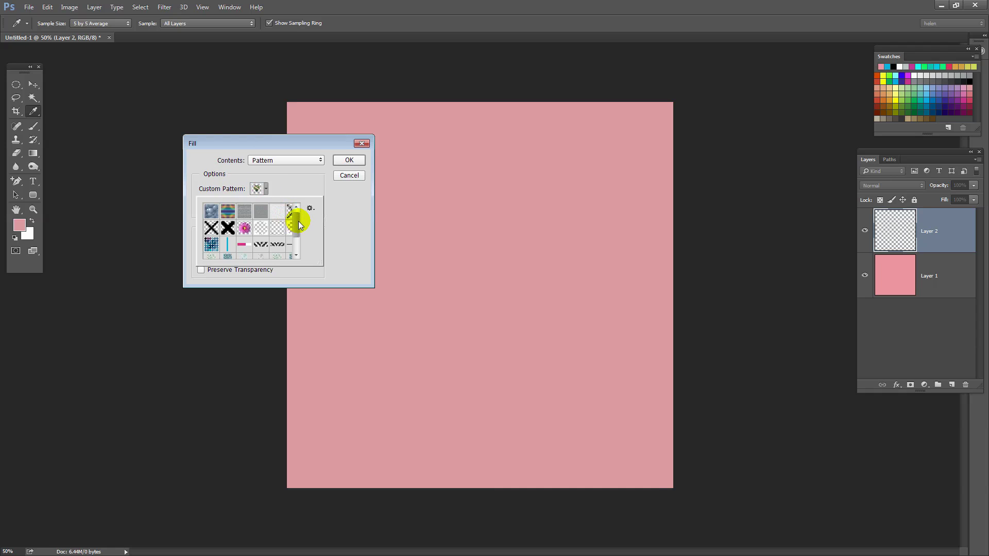
scroll(293, 242, down, 3)
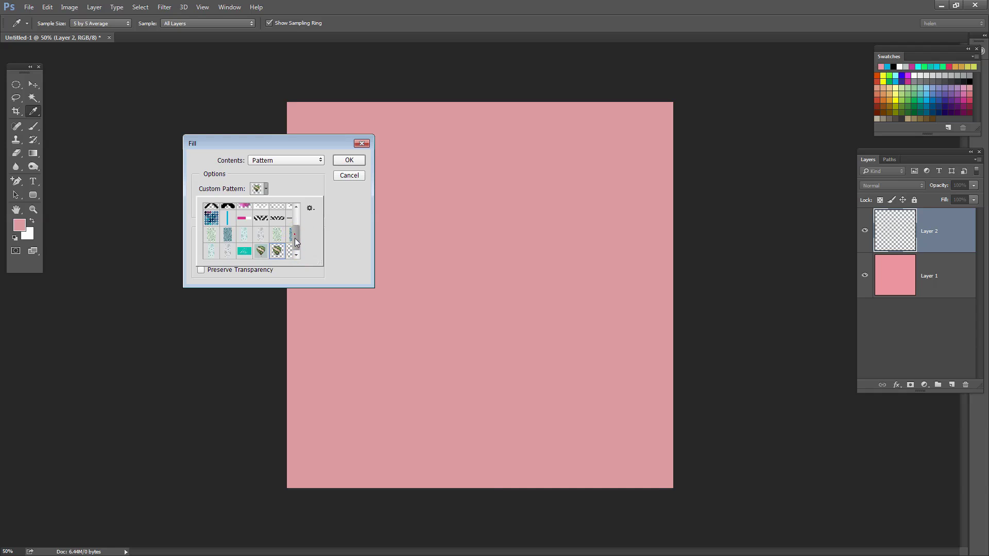
click(289, 252)
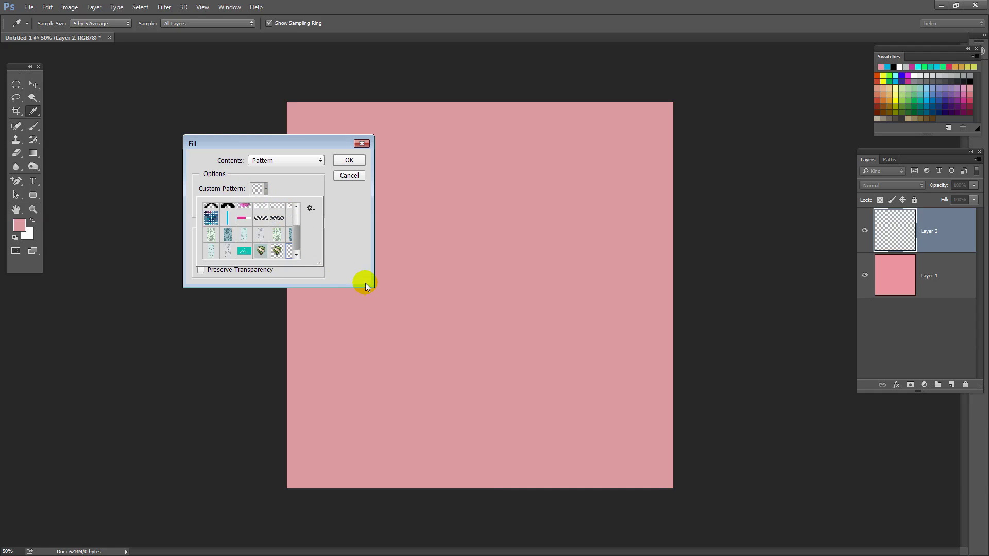
drag(316, 262, 331, 271)
click(296, 260)
click(350, 211)
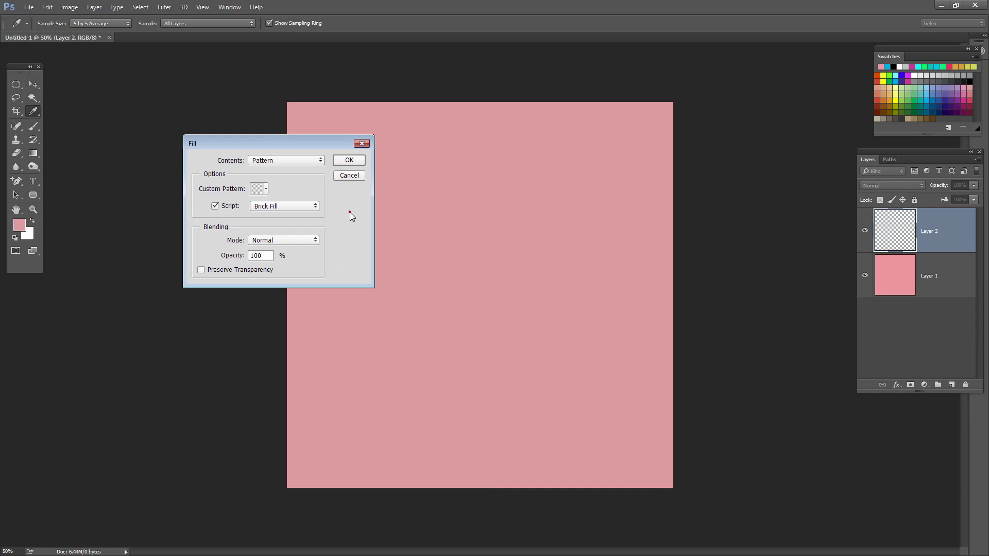
click(215, 206)
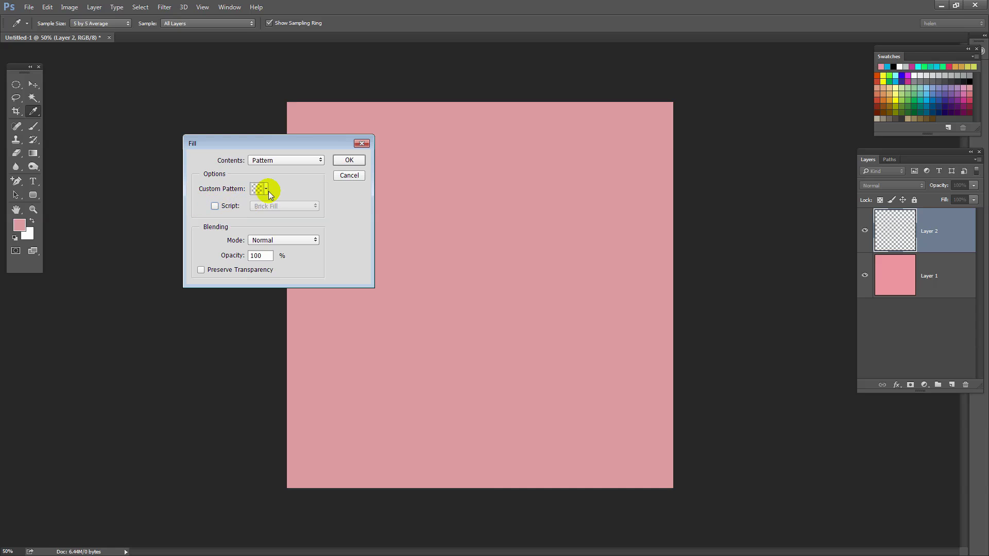
click(350, 160)
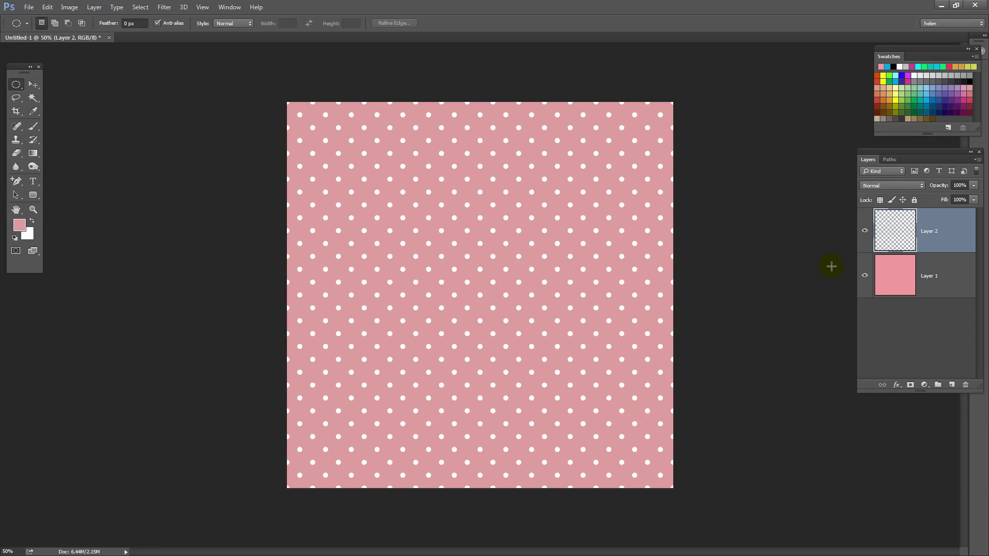
Hide Layer 2 and add a Pattern Fill layer that uses the white polka-dot pattern.
click(865, 231)
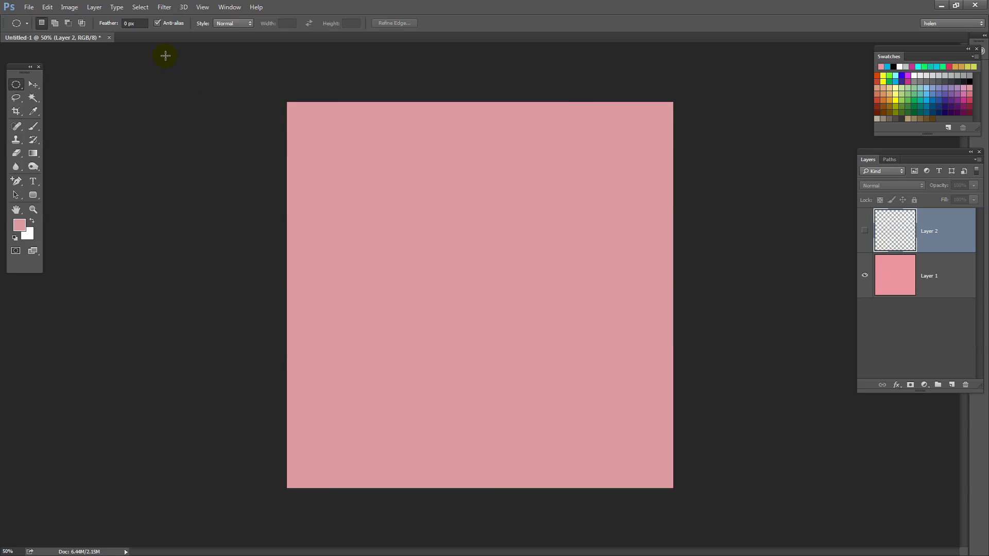
click(96, 8)
mouse_move(108, 120)
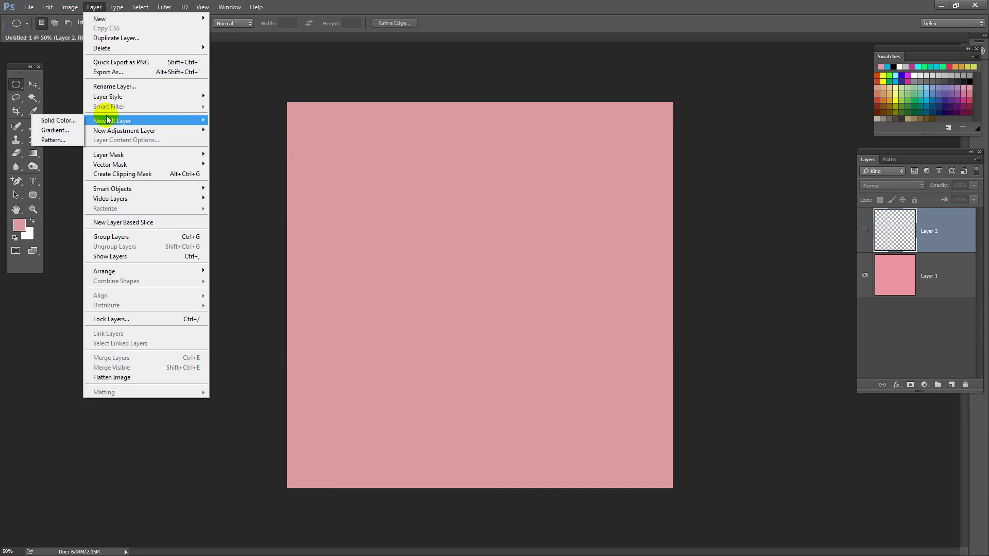
click(55, 139)
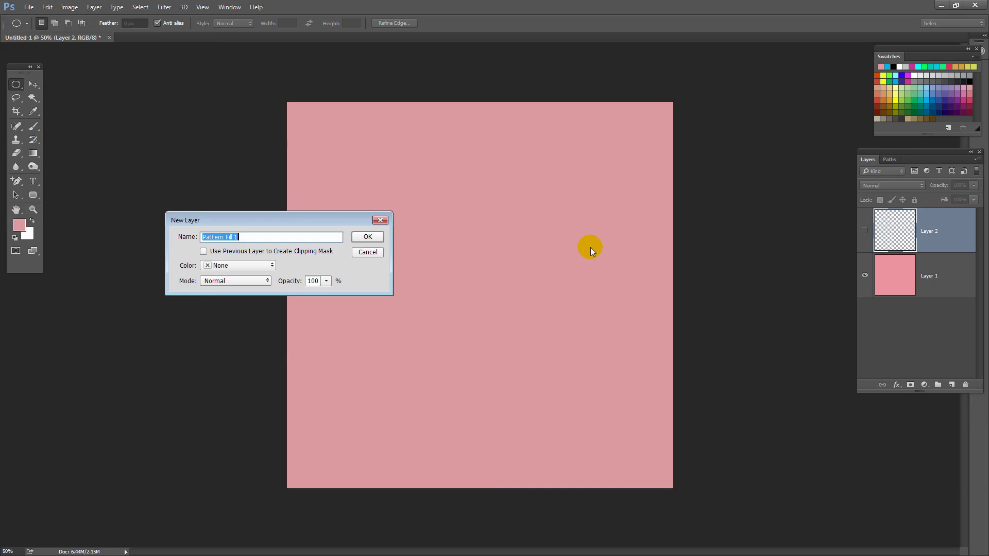
click(367, 237)
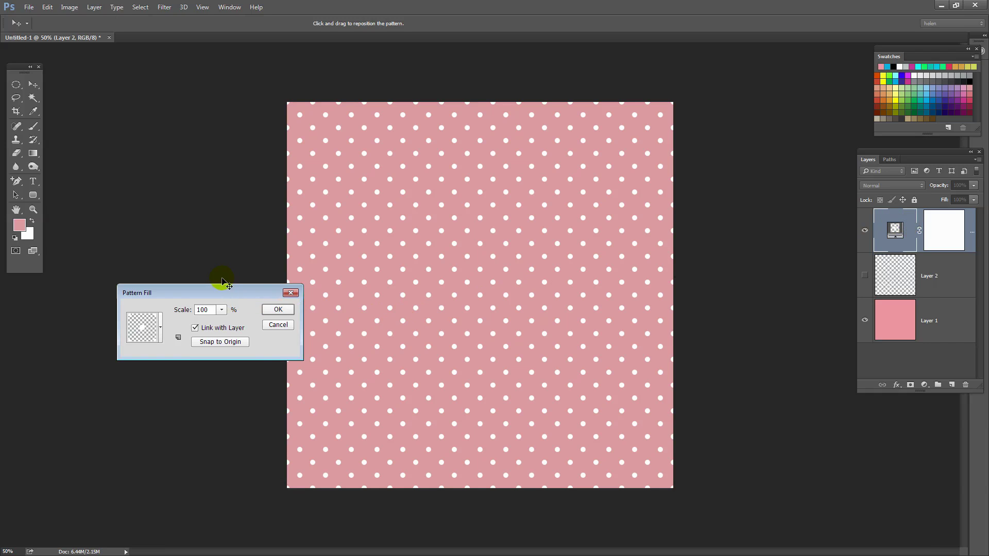
click(160, 328)
click(168, 408)
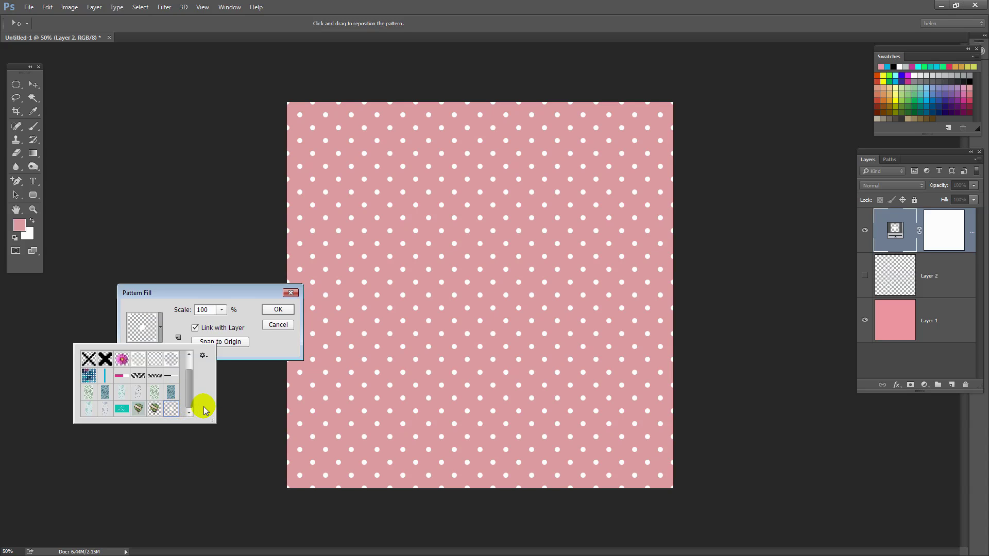
Set the pattern fill's scale to 200% and confirm the Pattern Fill settings.
click(276, 363)
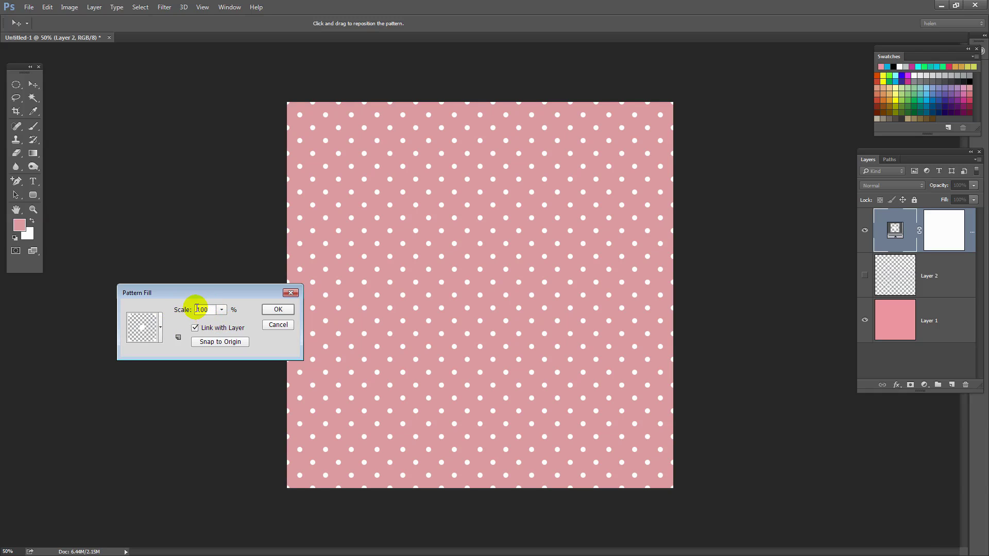
click(371, 335)
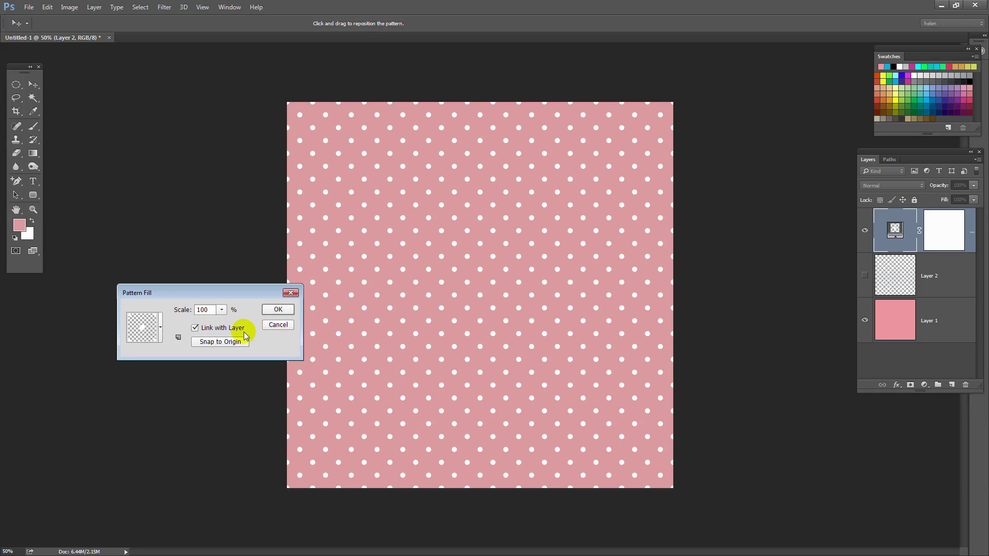
drag(213, 308, 166, 300)
text(50)
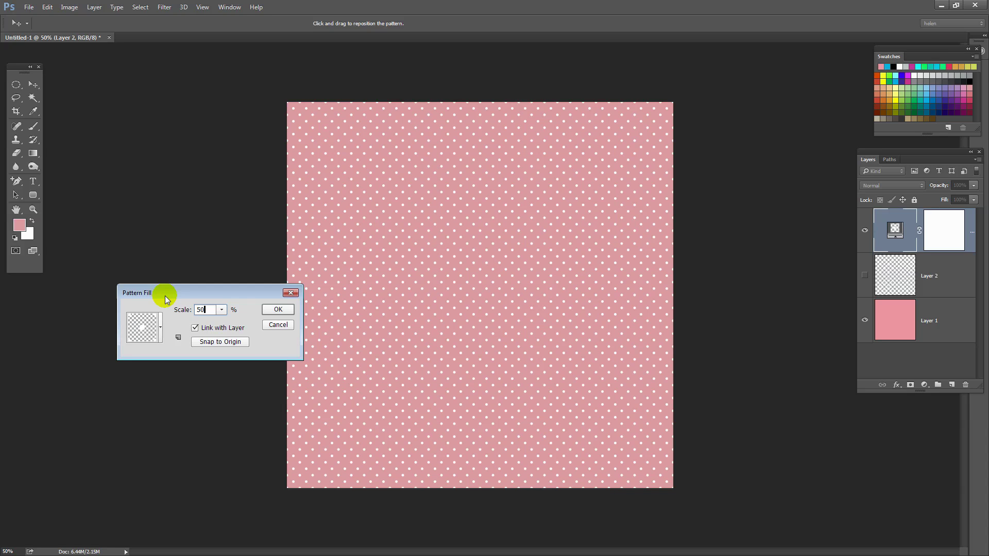
text(200)
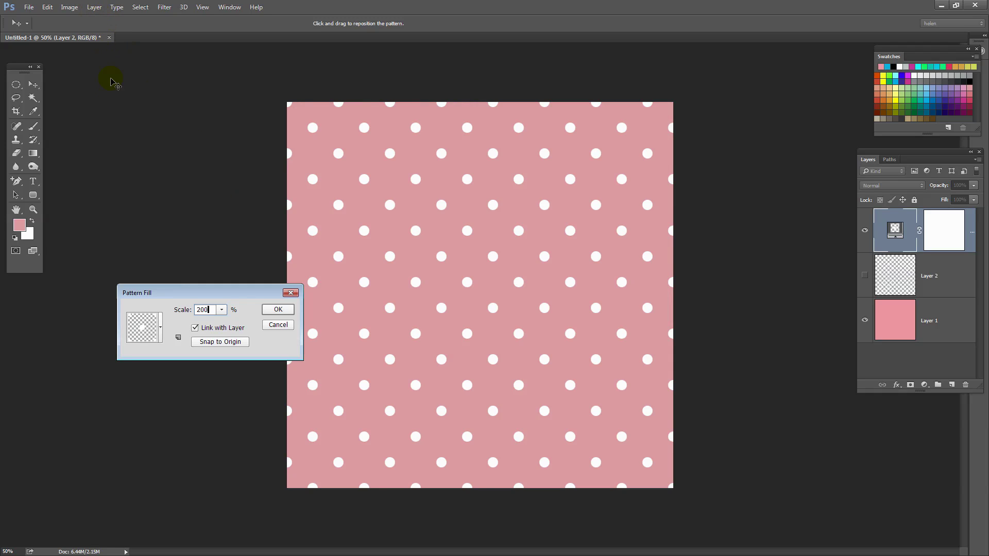
click(231, 304)
click(278, 310)
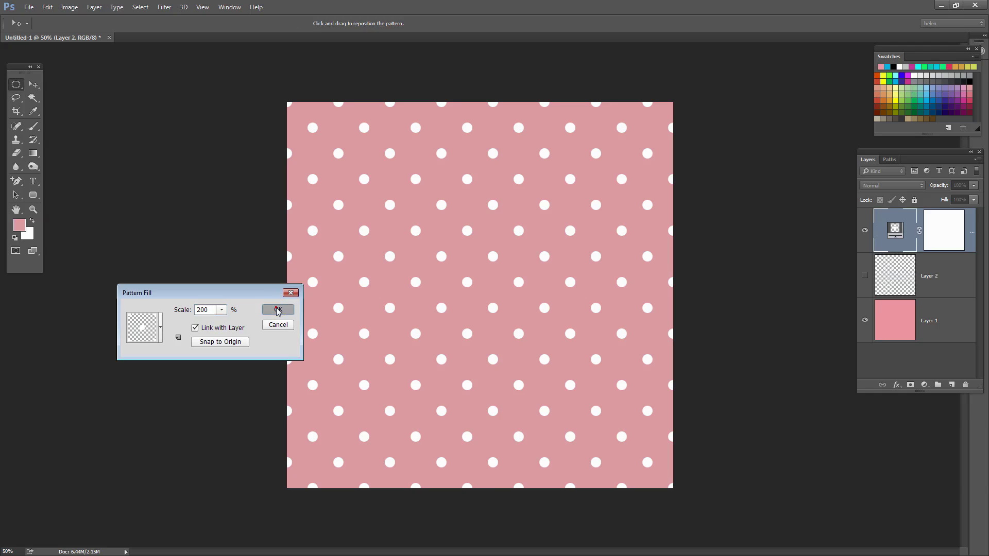
Reopen Pattern Fill 1's settings and reduce its scale to 50% for smaller, denser dots.
double_click(894, 232)
double_click(212, 308)
text(50)
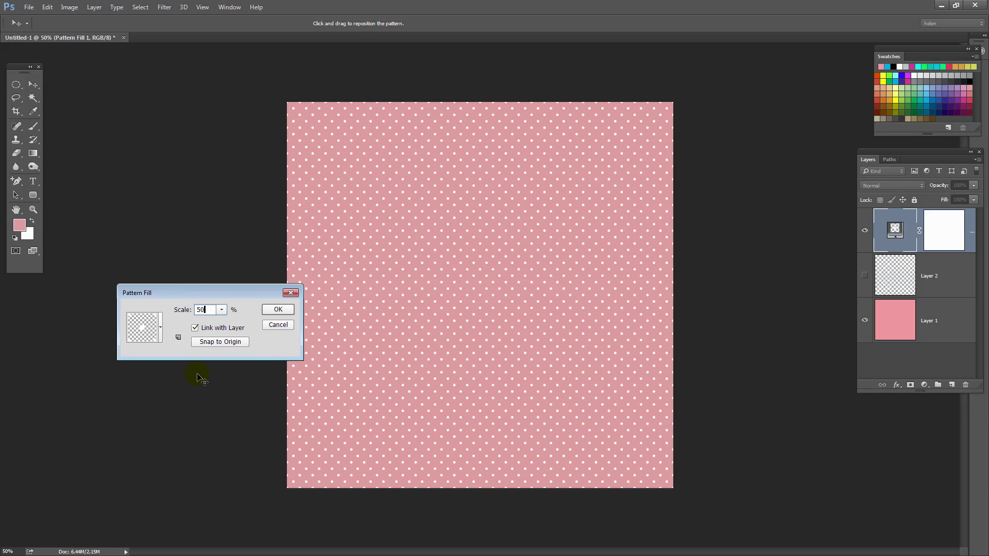
click(273, 309)
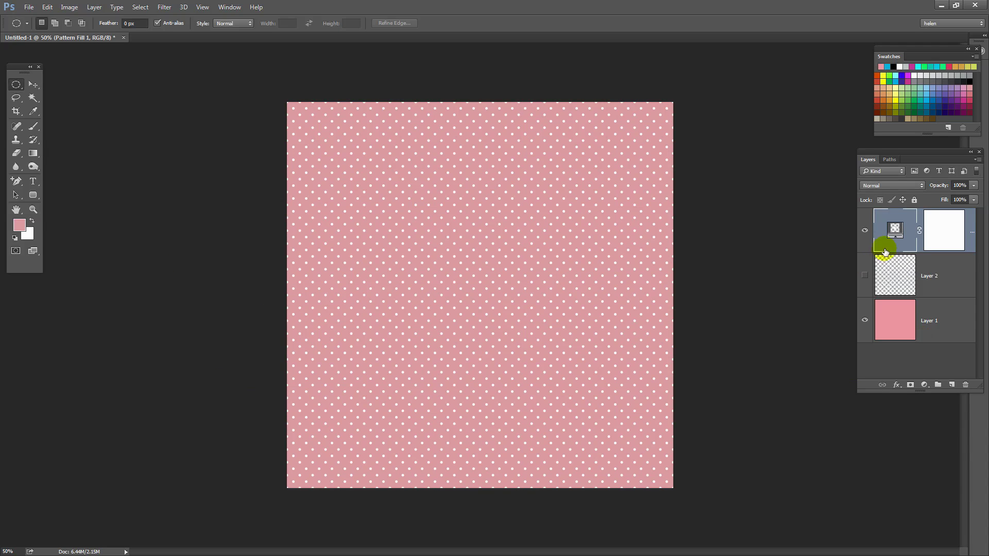
double_click(909, 249)
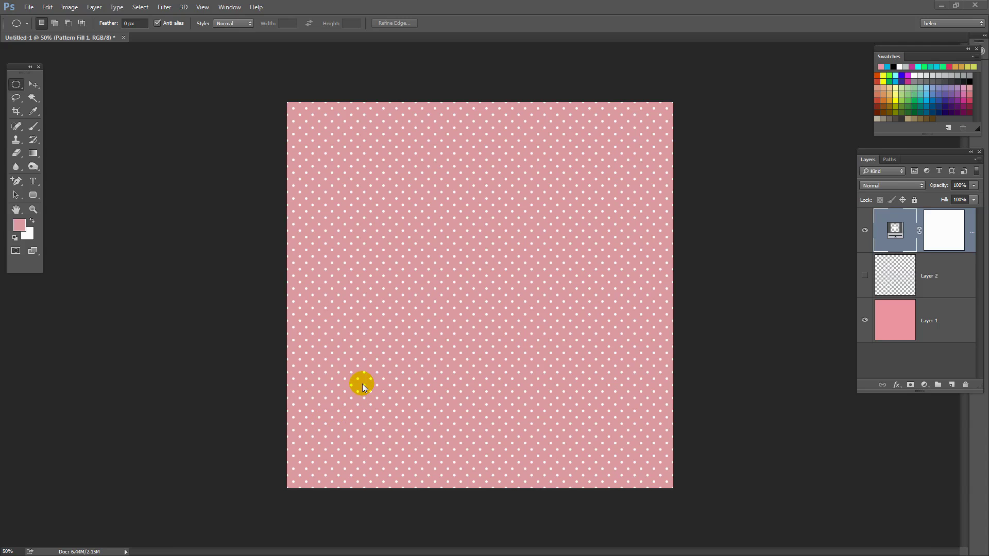
Create a new 100 × 100 pixel transparent document.
click(27, 8)
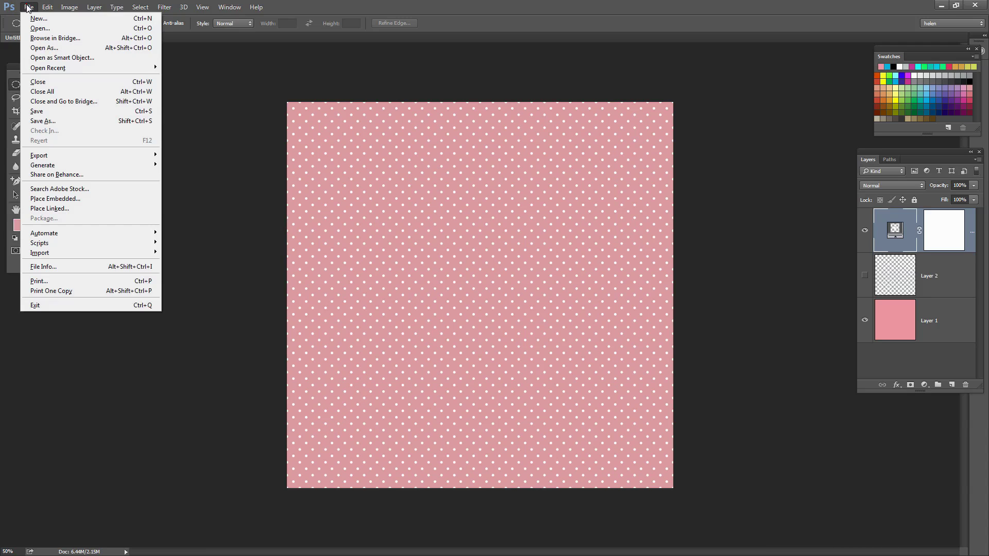
click(32, 15)
double_click(331, 236)
text(100)
key(Tab)
text(10)
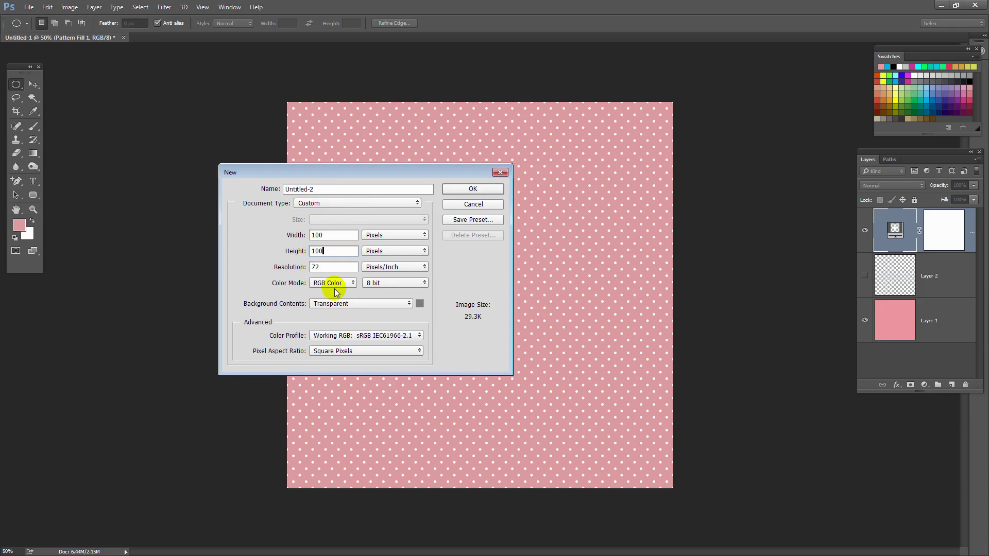
click(474, 188)
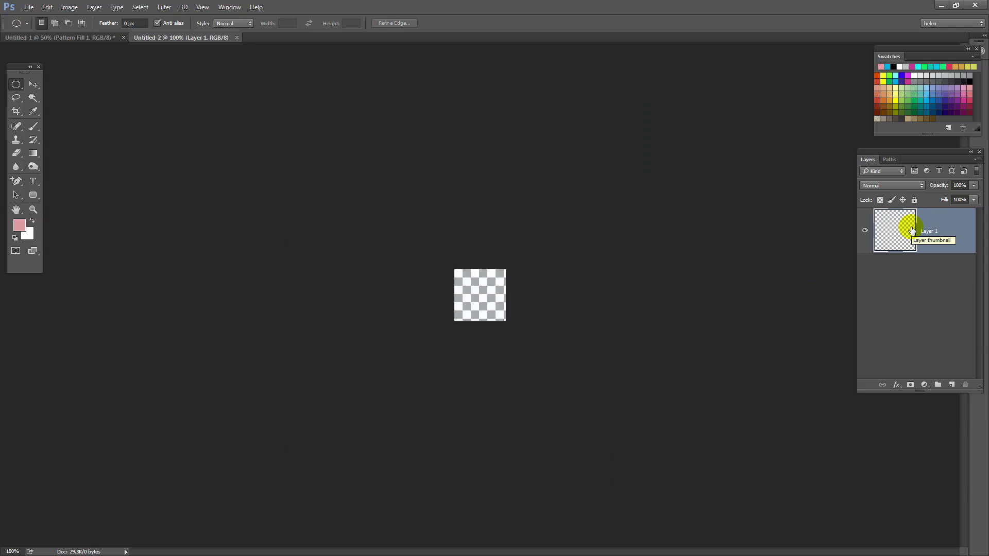
Fill the layer with the pink foreground colour and zoom in to 500%.
key(alt+BackSpace)
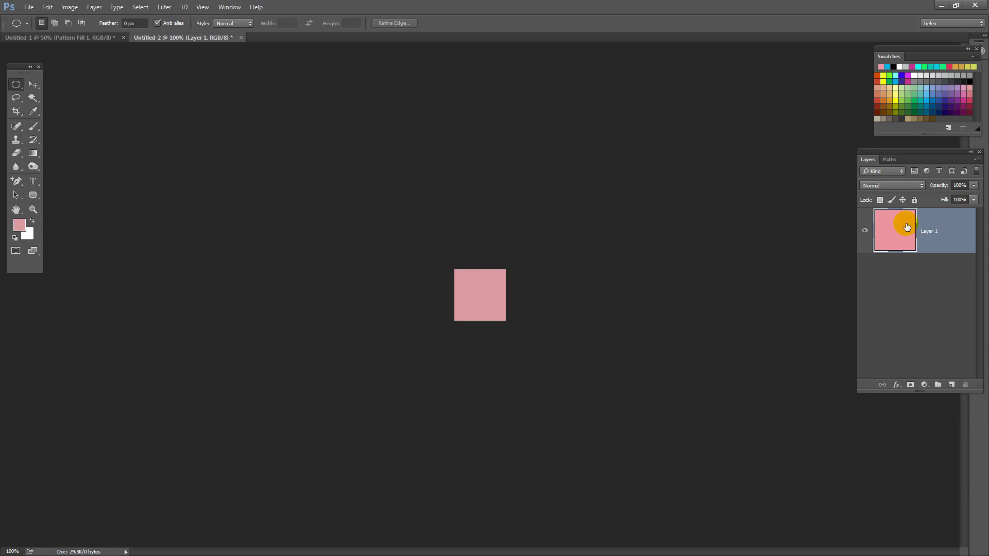
key(z)
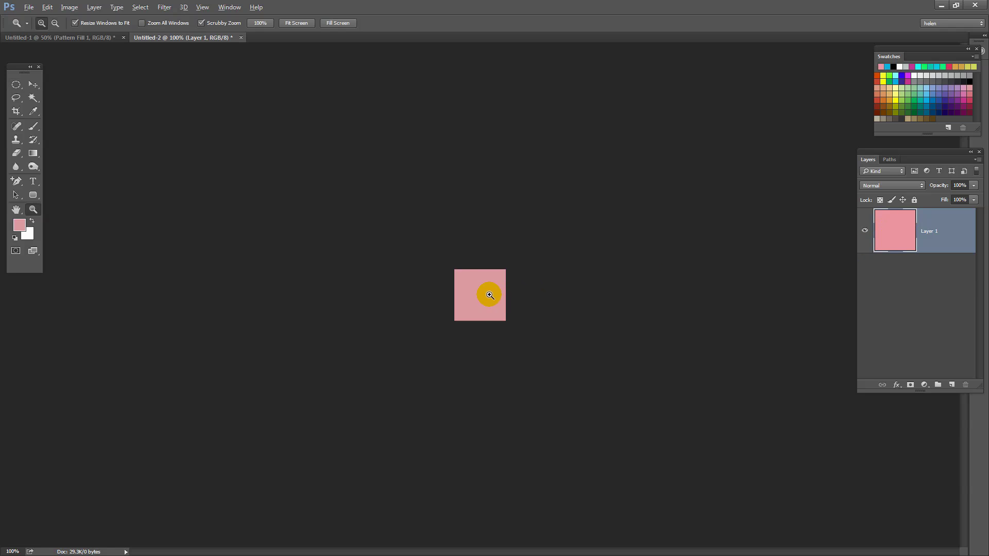
click(480, 297)
click(480, 297)
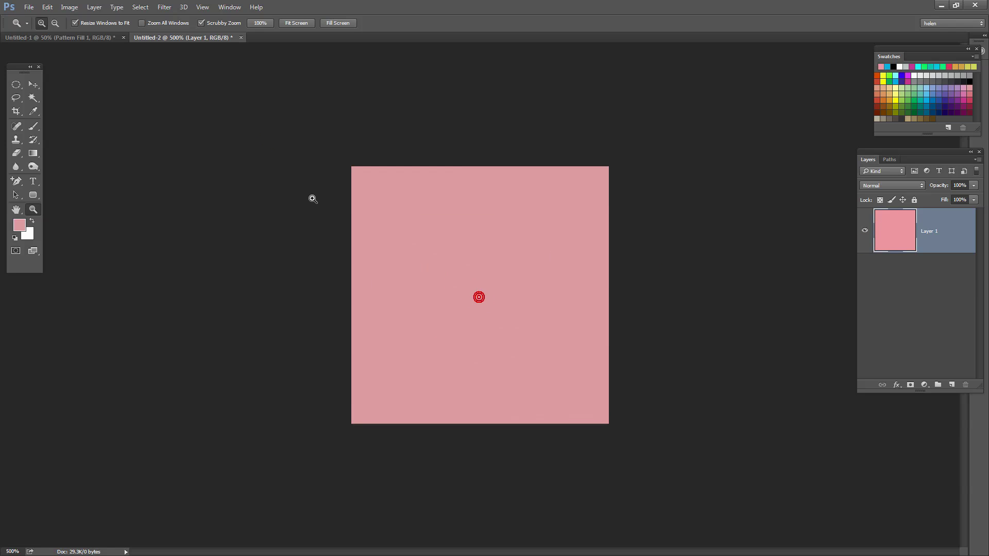
Add a vertical guide and a horizontal guide, both at 50%.
click(200, 6)
click(227, 252)
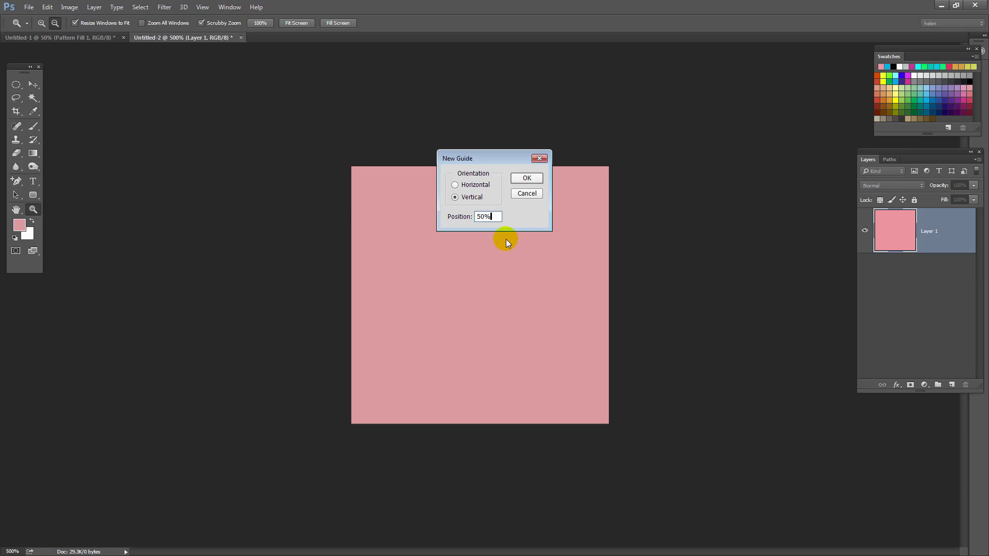
key(Return)
click(203, 7)
click(217, 241)
click(455, 185)
double_click(482, 216)
text(50%)
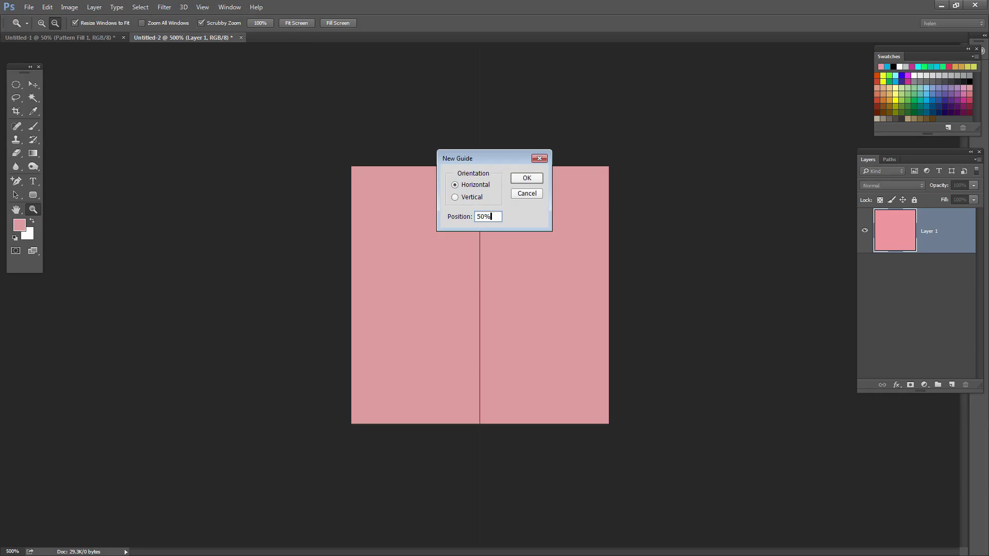
key(Return)
Select a circle at the guide crossing on new Layer 3, fill it pale yellow, and deselect.
click(16, 85)
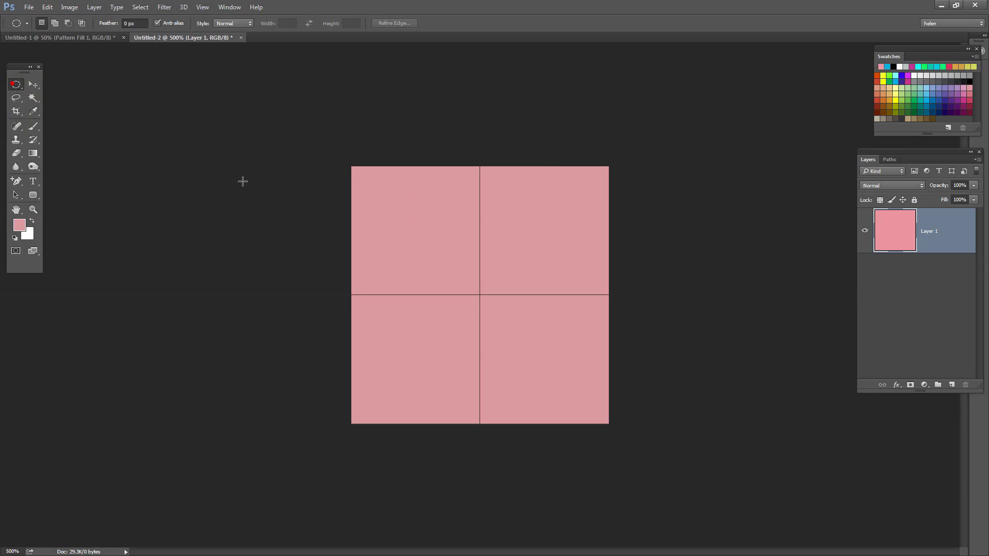
mouse_move(479, 295)
mouse_down()
mouse_move(502, 279)
mouse_move(510, 254)
mouse_move(497, 265)
mouse_up()
click(951, 384)
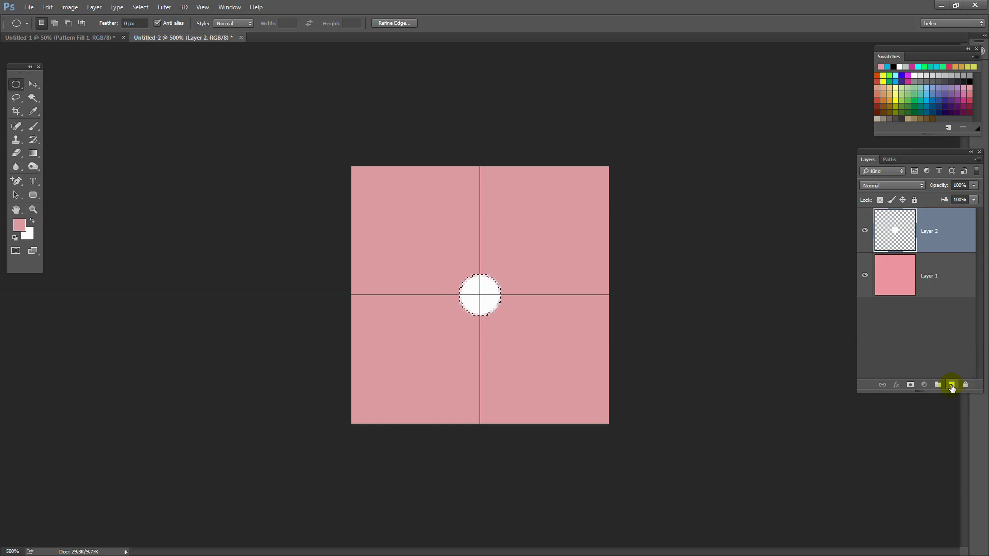
click(951, 387)
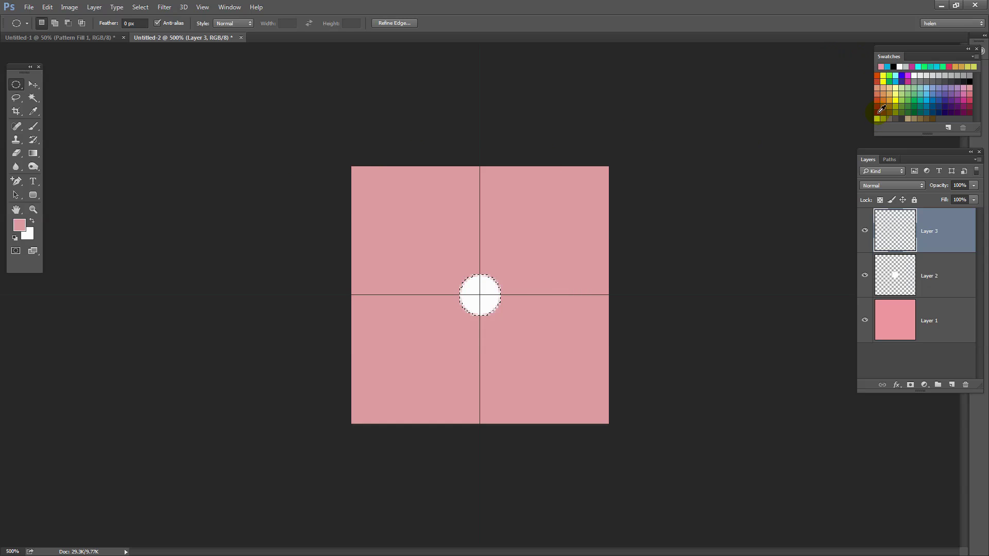
click(897, 91)
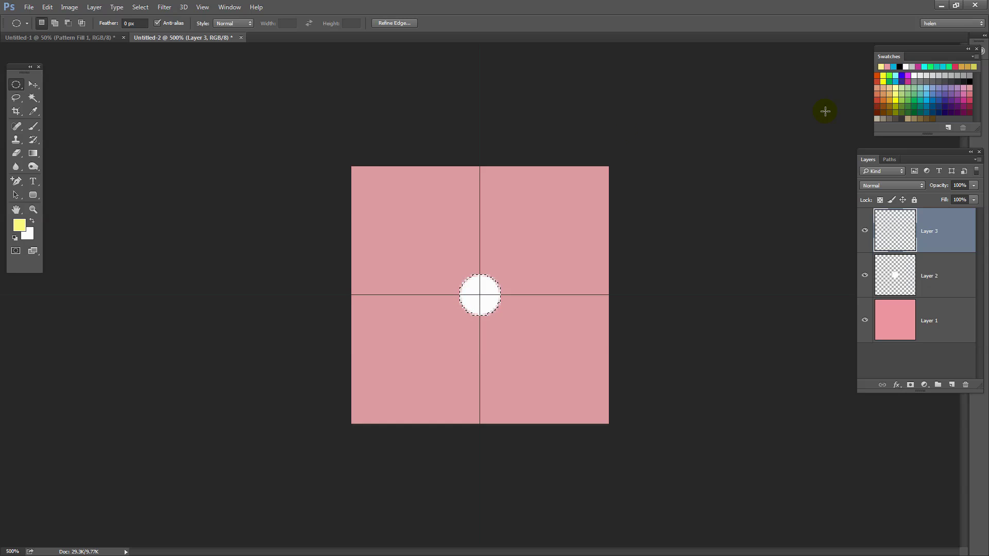
click(595, 287)
click(903, 230)
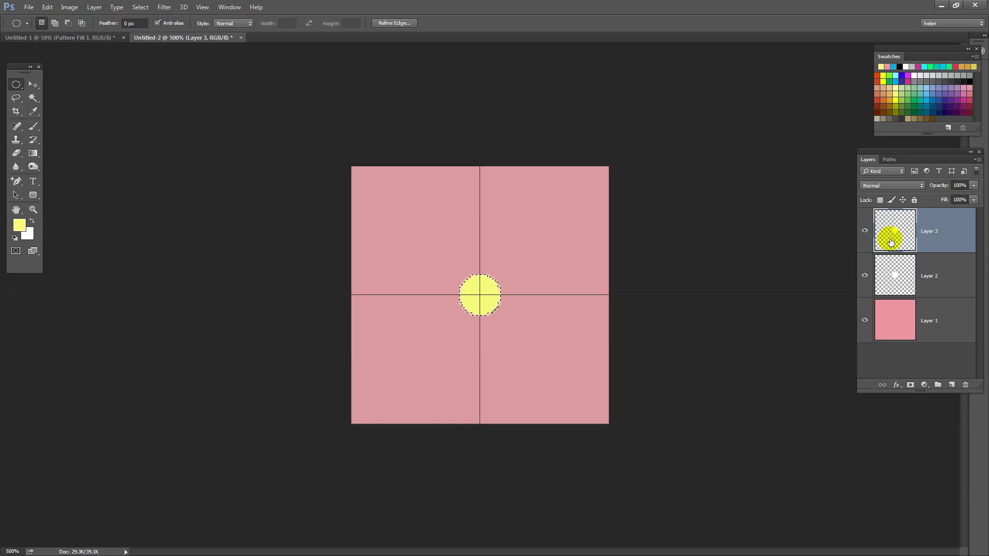
key(ctrl+d)
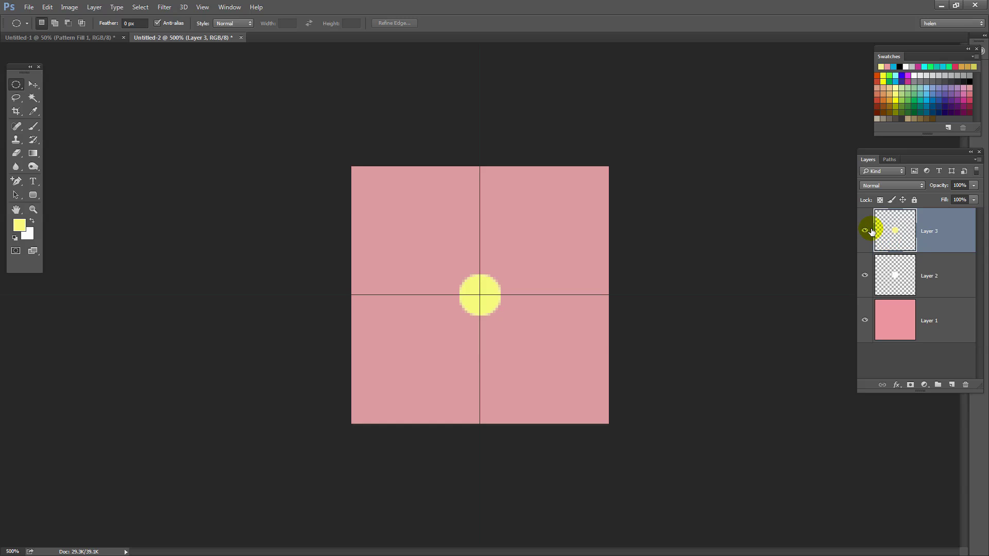
Offset Layer 3 by +50 right and +50 down with Wrap Around, then clear the guides.
click(164, 7)
mouse_move(172, 217)
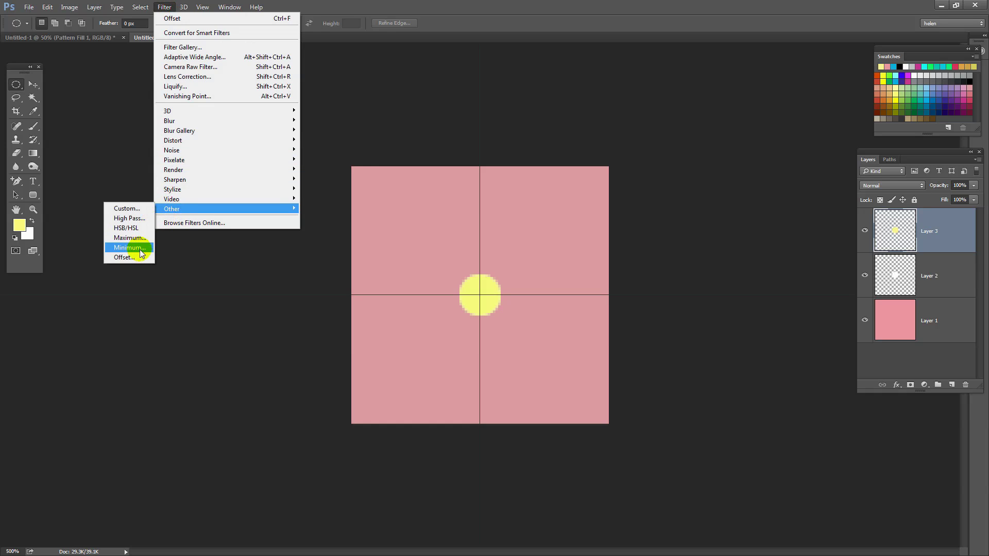
click(135, 258)
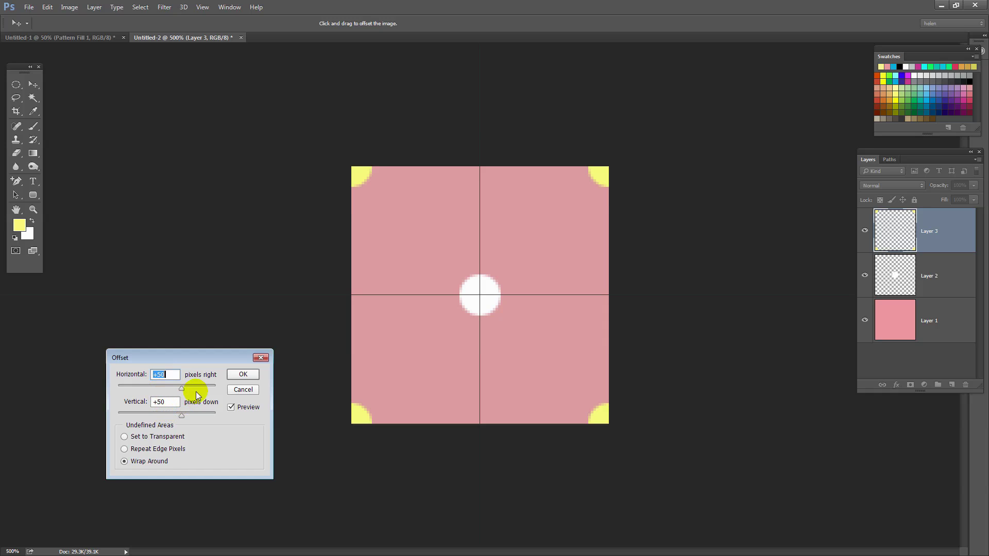
click(244, 379)
click(204, 8)
click(227, 242)
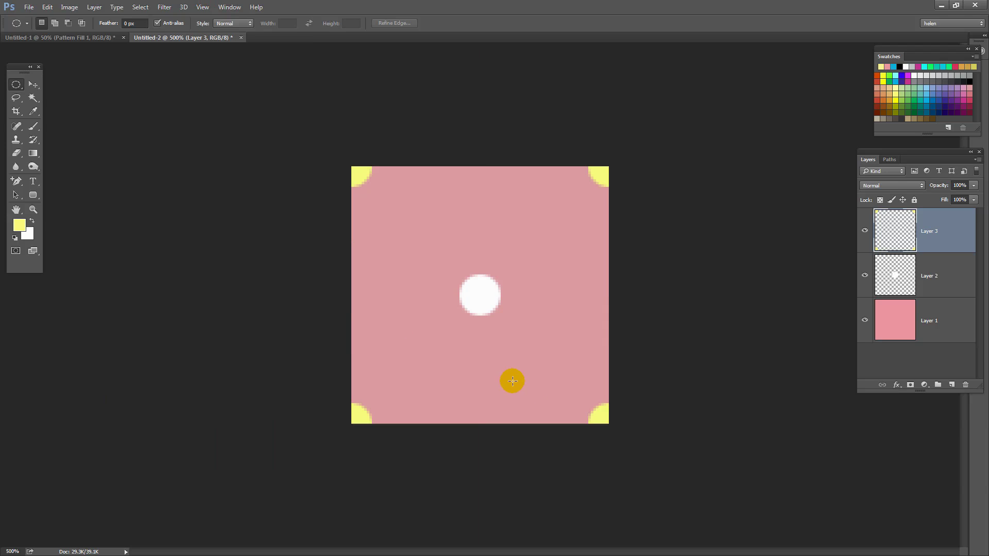
Hide pink Layer 1, add Layer 2 to the selection, and define the tile as 'multicolor pattern'.
click(865, 320)
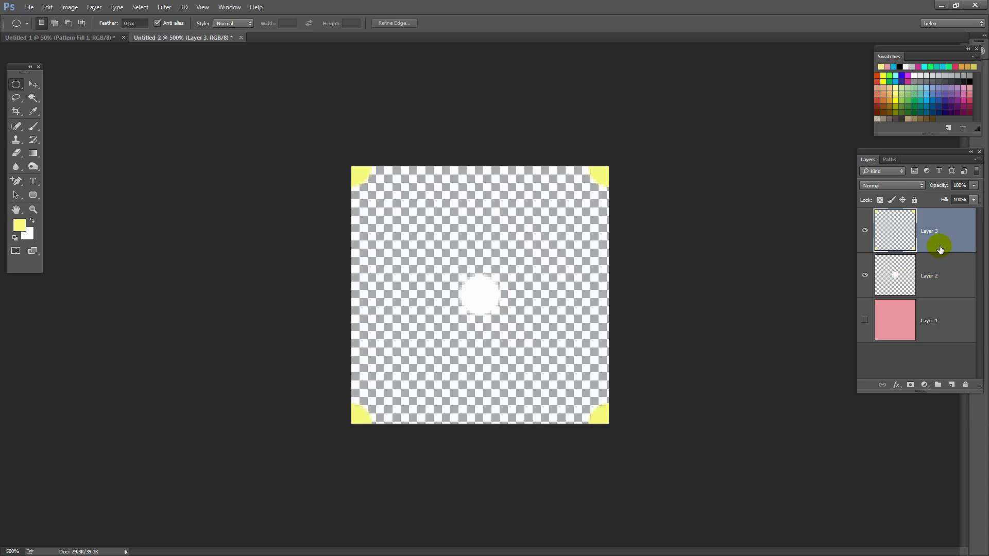
ctrl+click(937, 275)
click(47, 6)
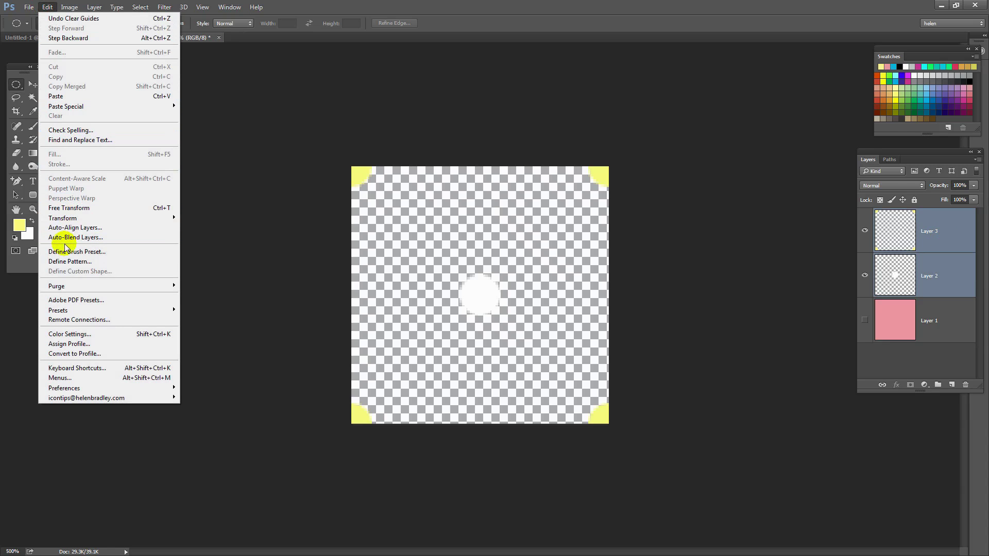
click(63, 262)
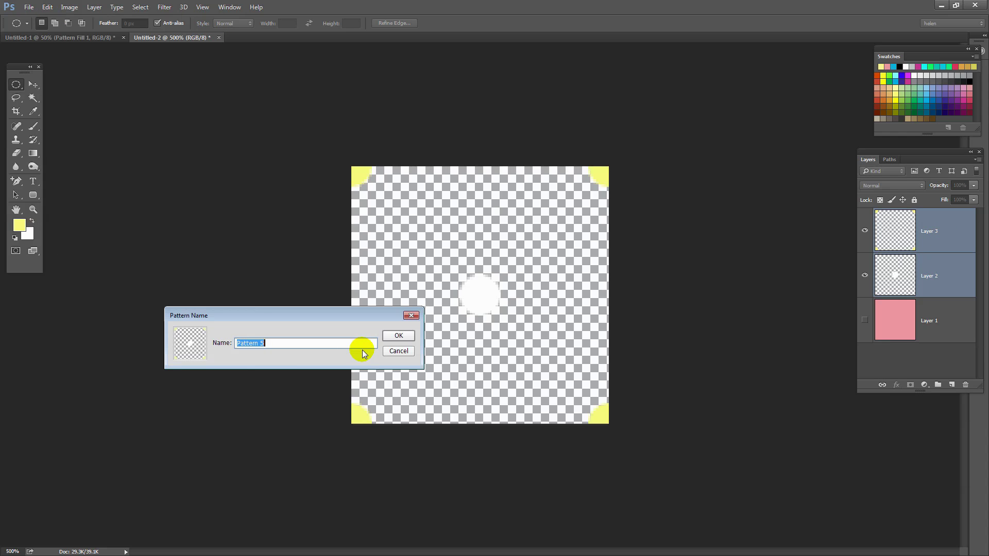
text(mu)
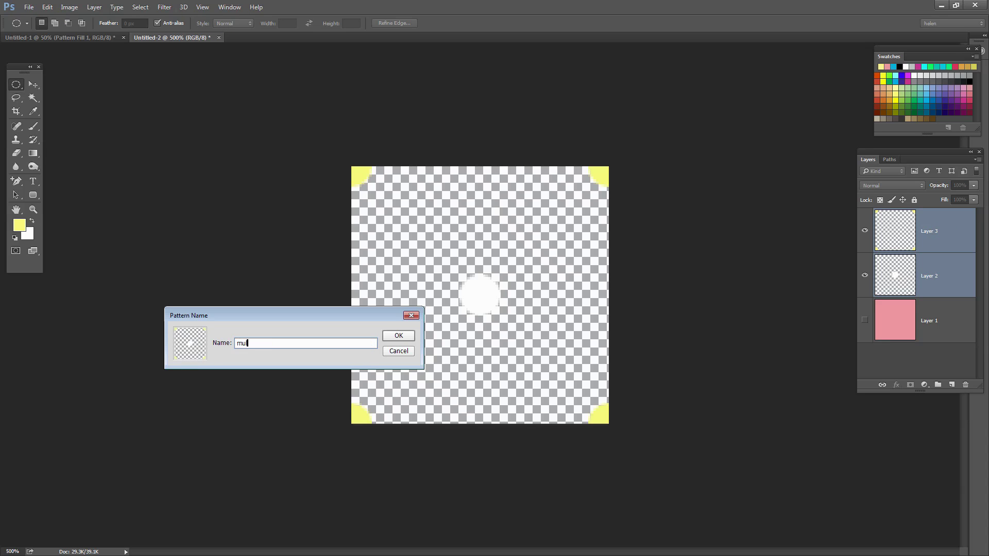
text(lticolor pattern)
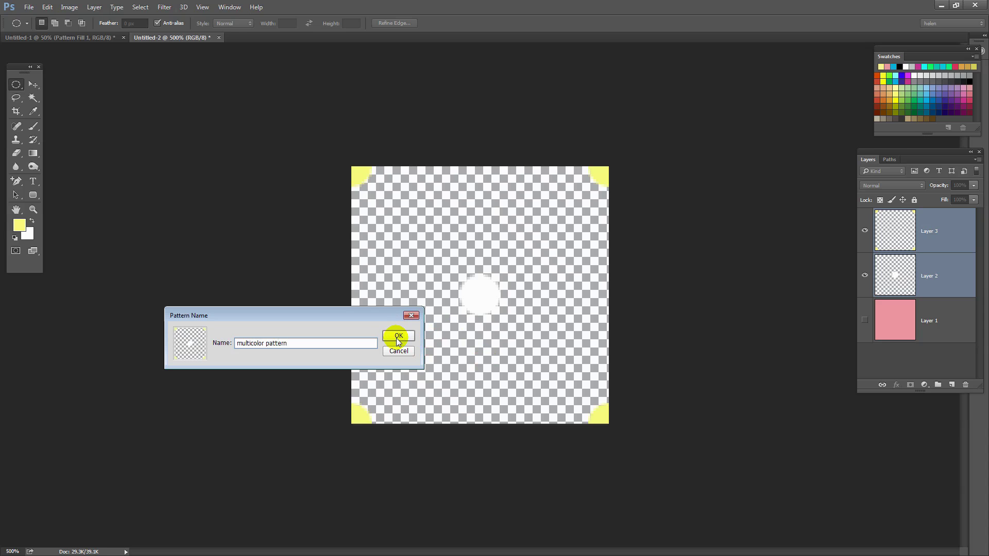
click(399, 335)
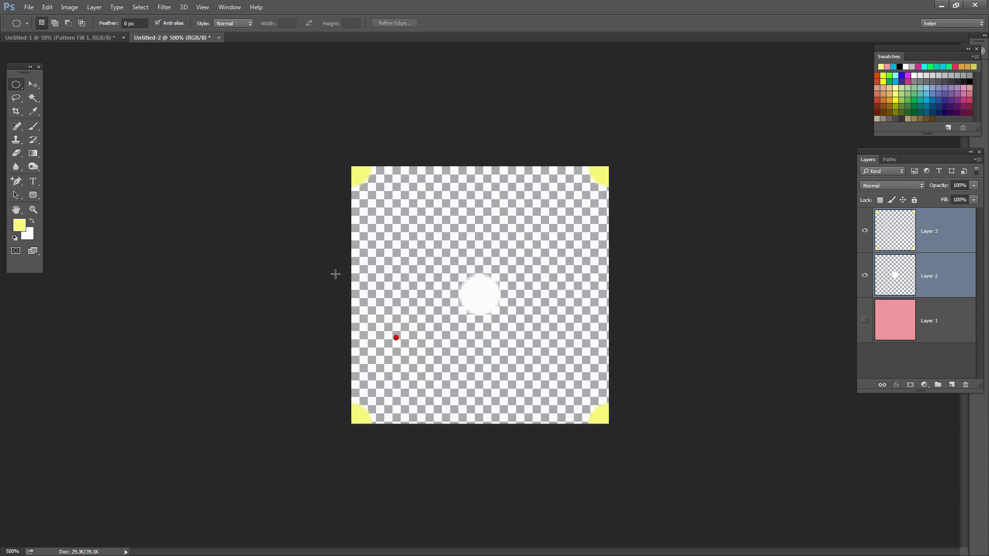
In Untitled-1, hide Pattern Fill 1 and add Pattern Fill 2 using the multicolor pattern.
click(71, 39)
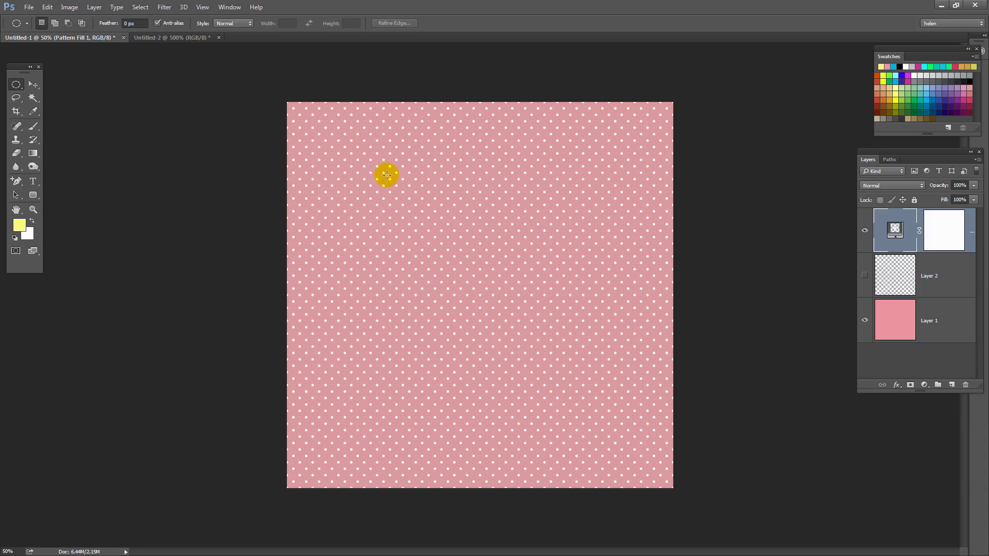
click(865, 230)
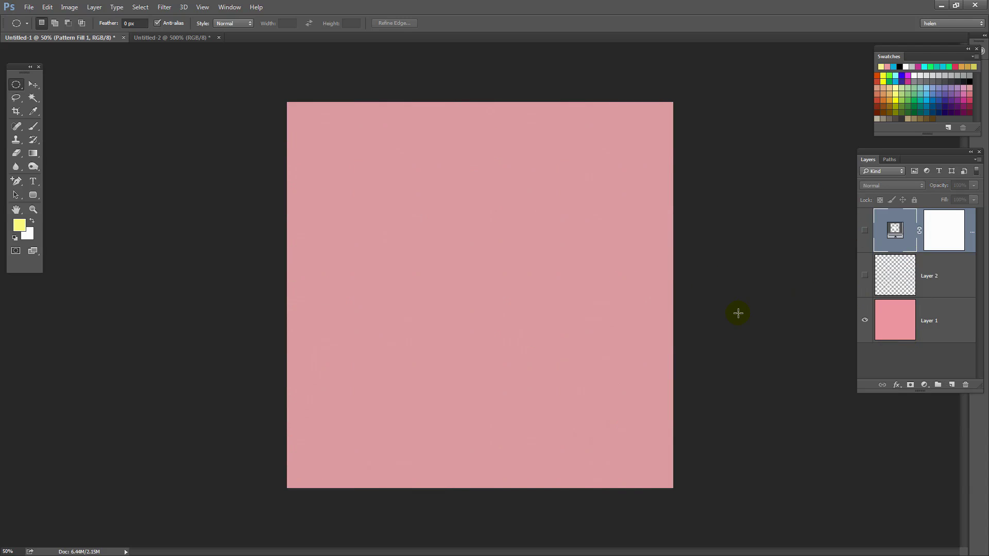
click(94, 7)
mouse_move(113, 121)
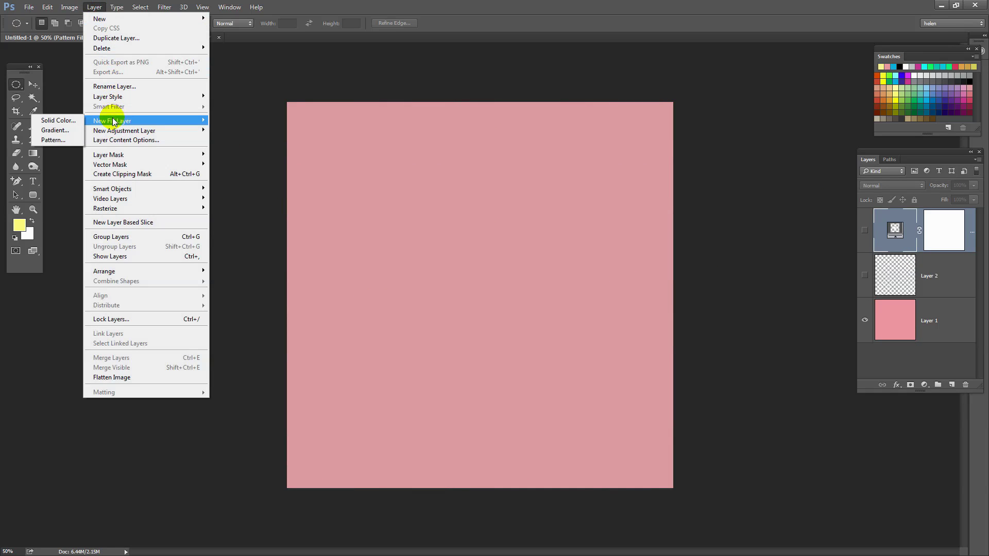
click(51, 139)
click(368, 236)
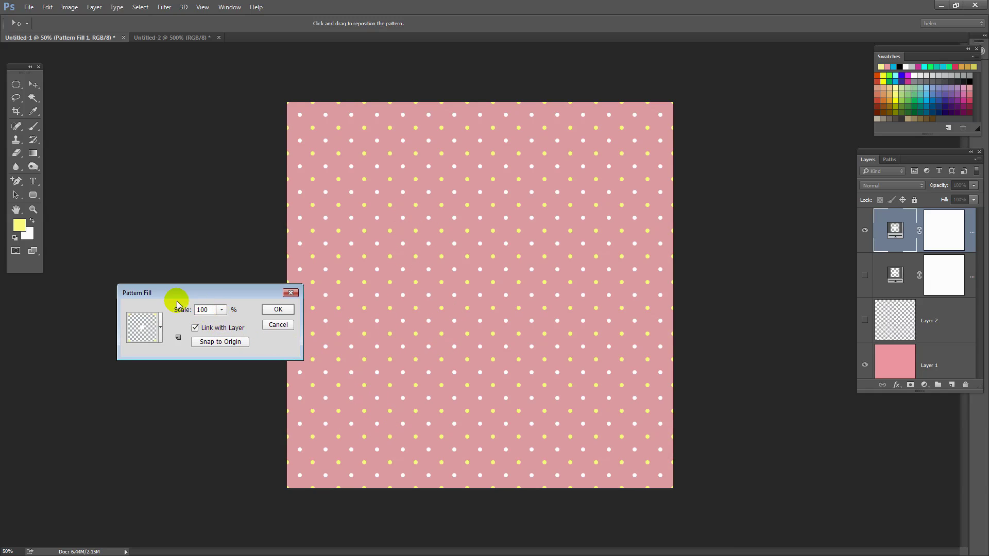
click(278, 310)
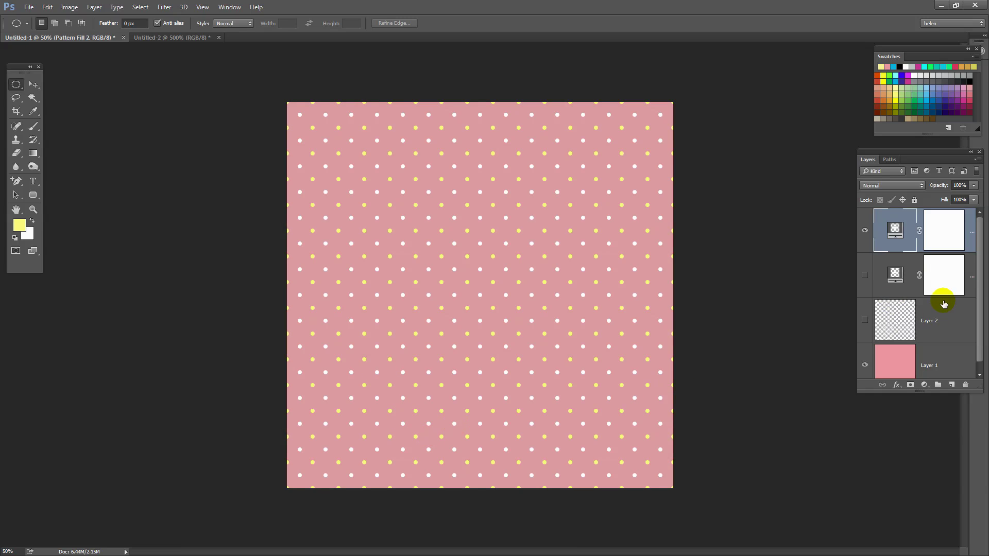
Select Layer 1 and add a Hue/Saturation adjustment layer with Hue set to -158.
ctrl+click(887, 359)
drag(976, 389, 981, 439)
click(927, 363)
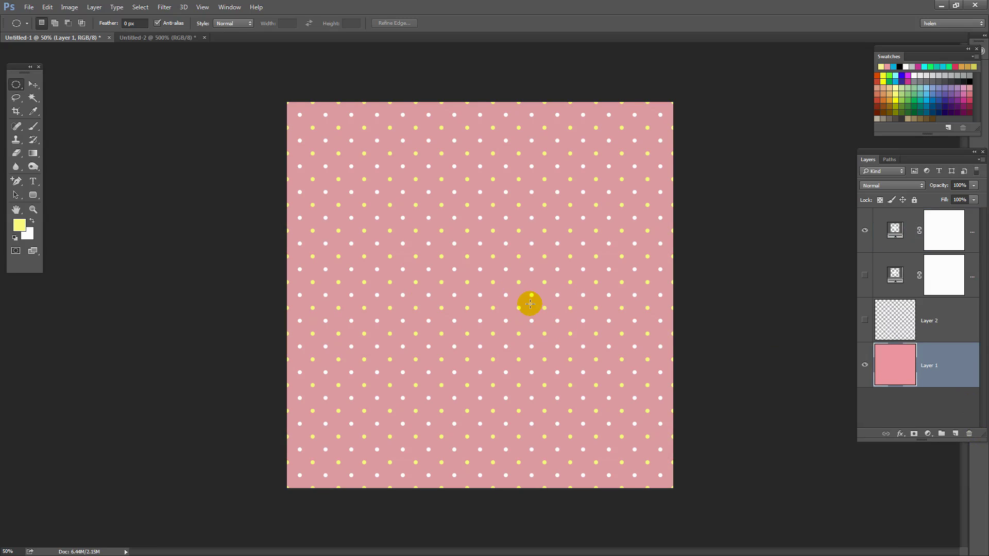
click(896, 369)
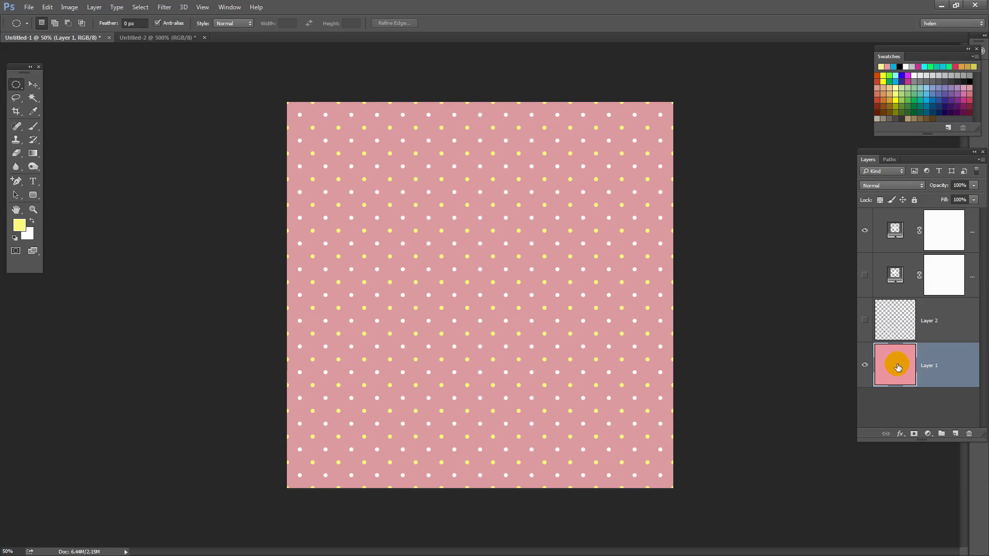
click(95, 9)
mouse_move(128, 131)
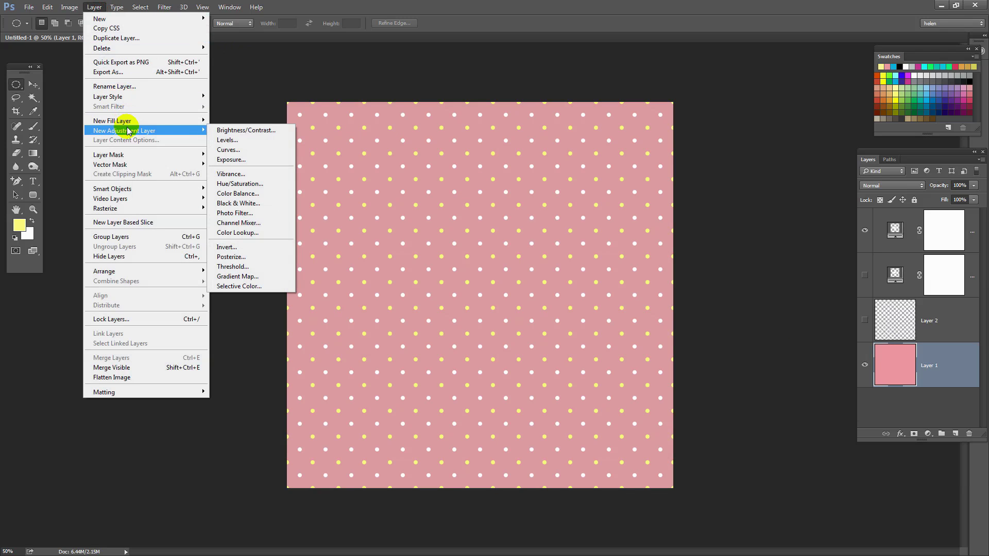
click(227, 184)
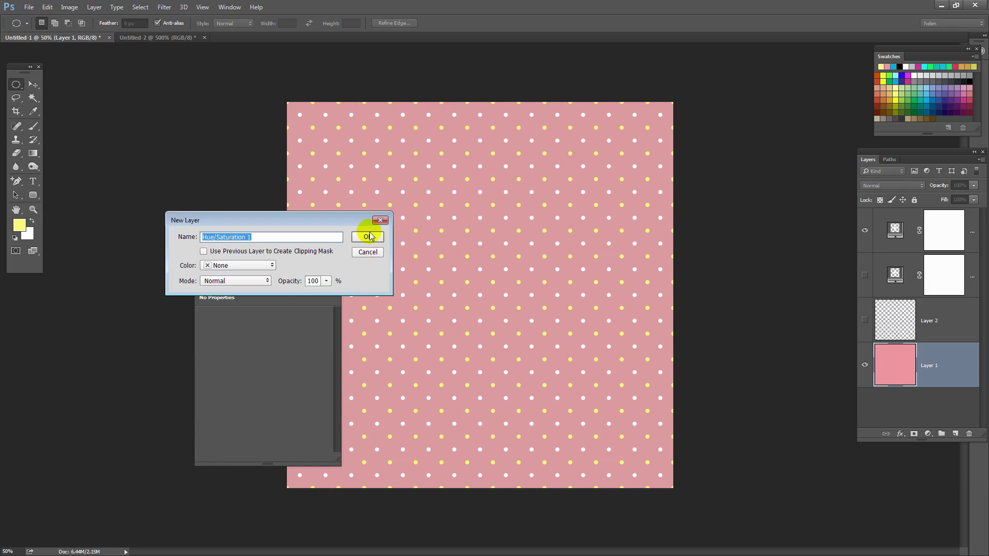
click(369, 236)
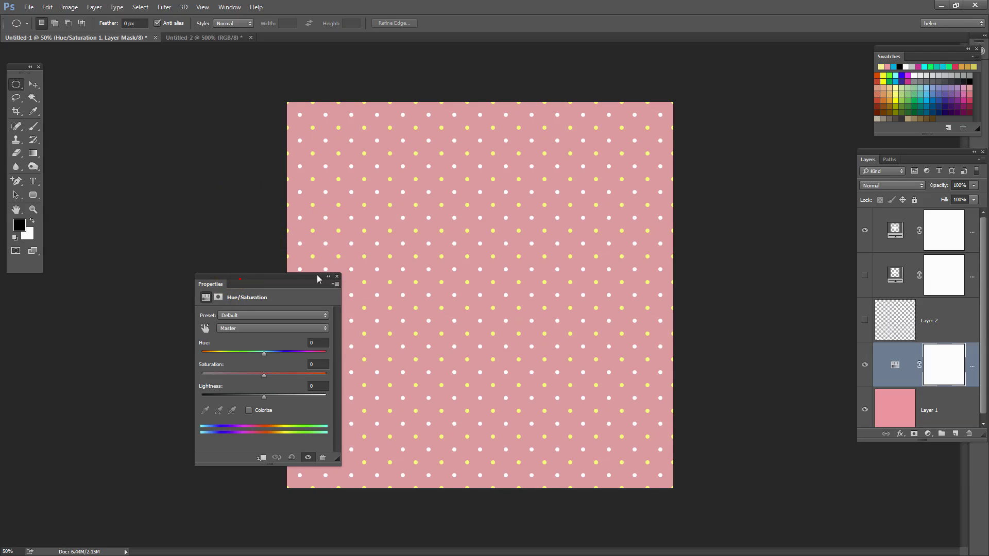
drag(245, 278, 748, 331)
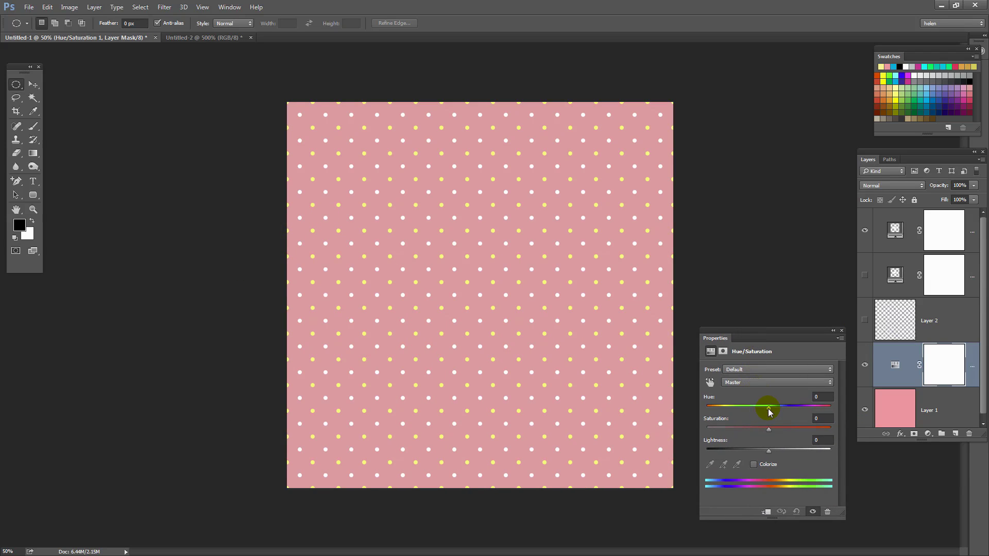
drag(769, 412, 714, 415)
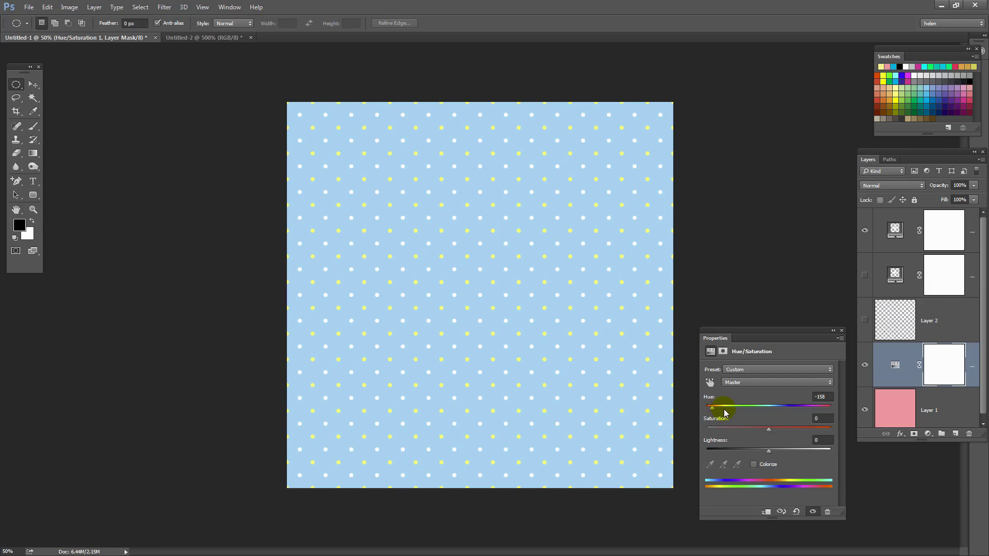
Close Properties and compare the old white-dot fill with the two-colour fill, keeping only the two-colour fill visible.
click(840, 331)
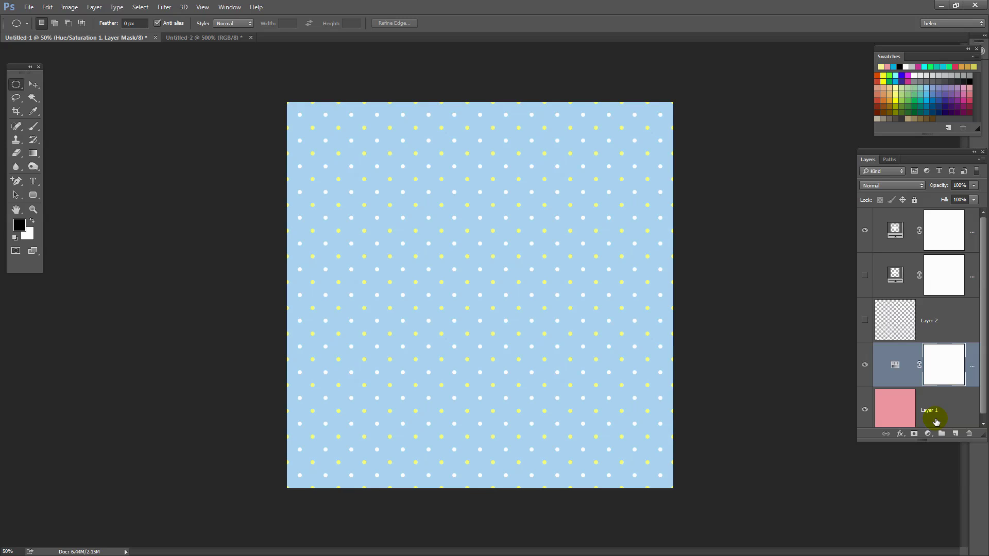
click(864, 275)
click(863, 231)
click(864, 232)
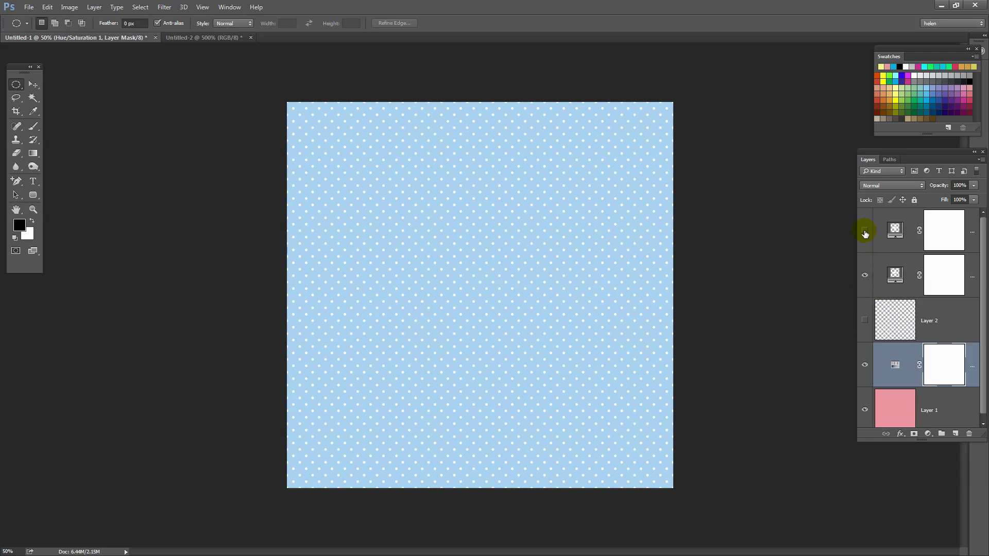
click(864, 230)
click(865, 273)
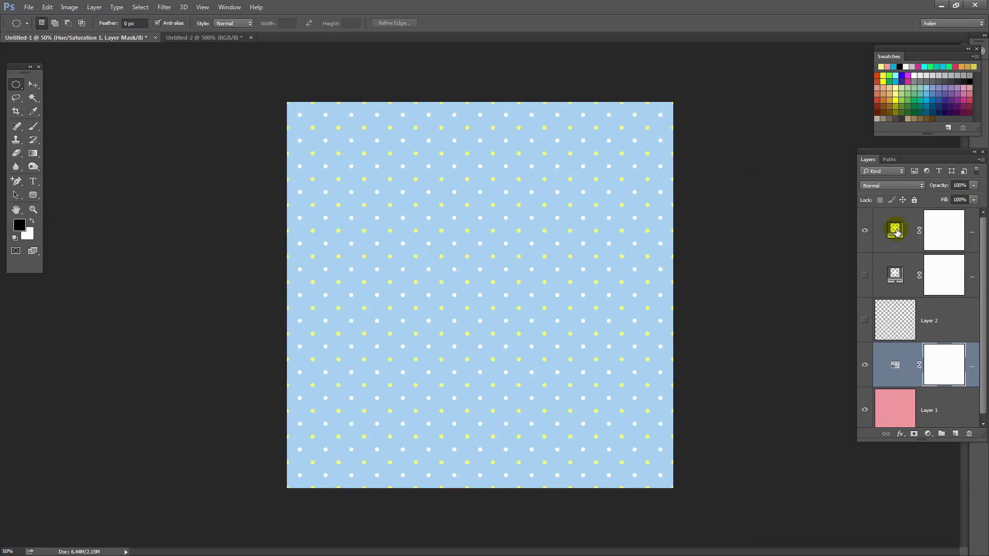
Change Pattern Fill 2's scale to 150%.
double_click(895, 230)
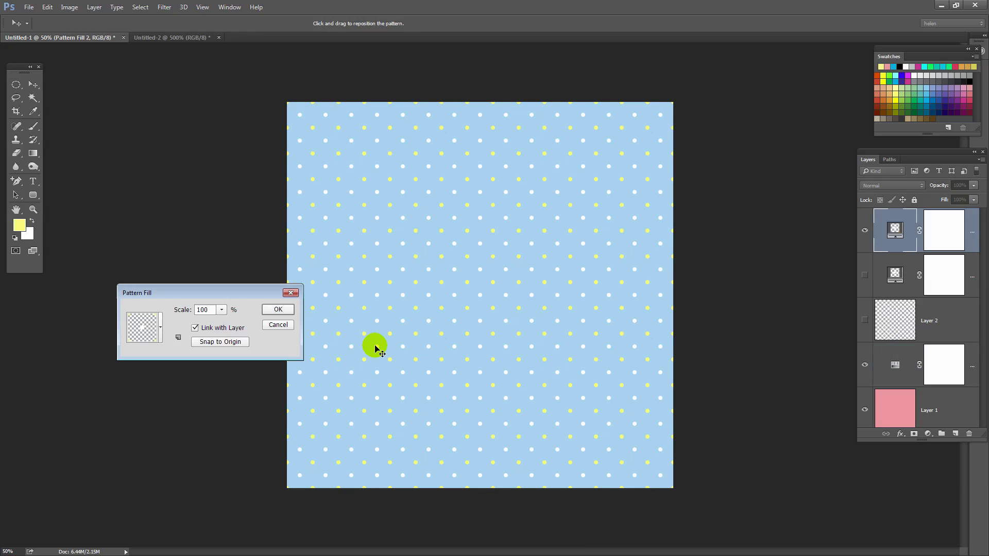
drag(210, 311, 183, 309)
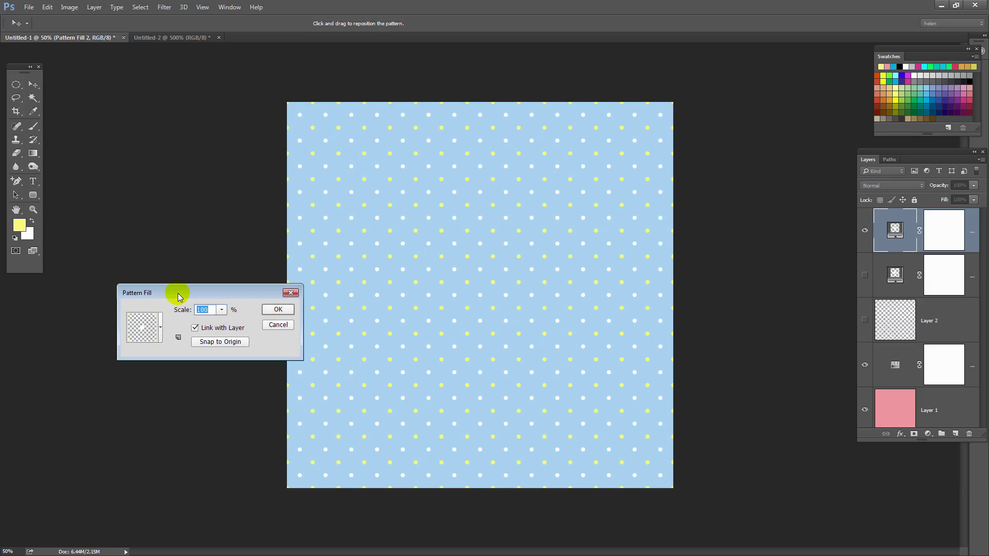
text(150)
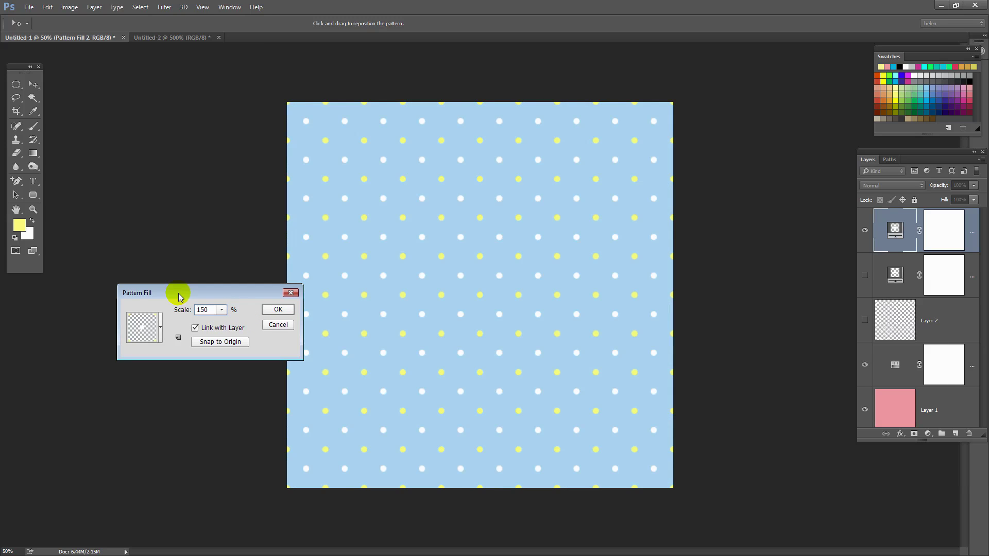
click(277, 310)
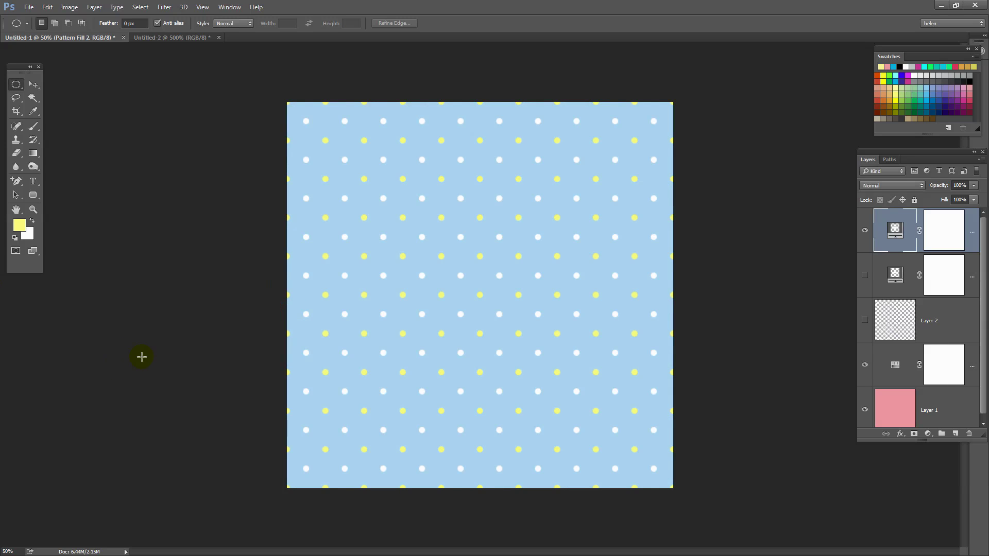